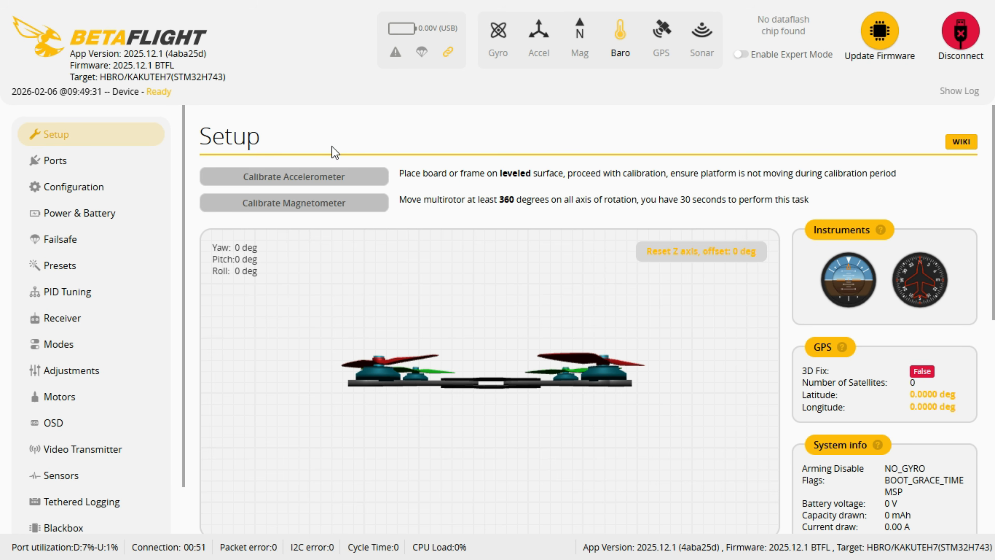
# Open the flight controller's command-line interface and run the help command to list the available commands
pyautogui.scroll(-1, 80, 441)
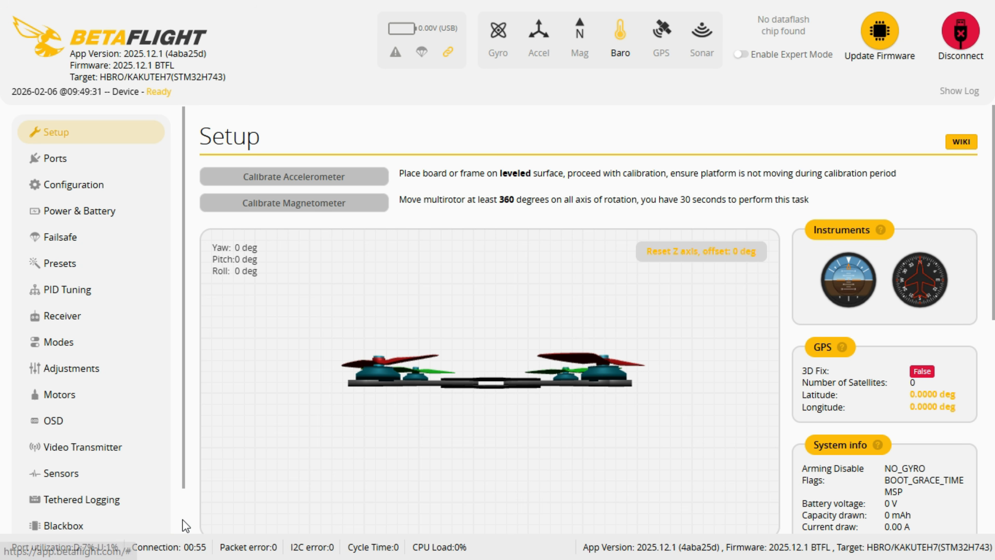
pyautogui.scroll(-2, 184, 523)
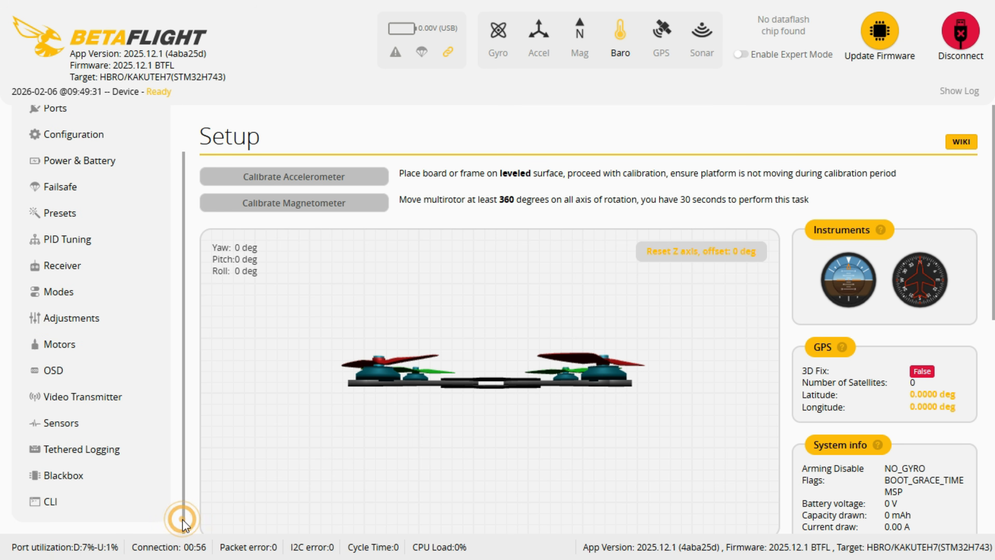
pyautogui.click(86, 507)
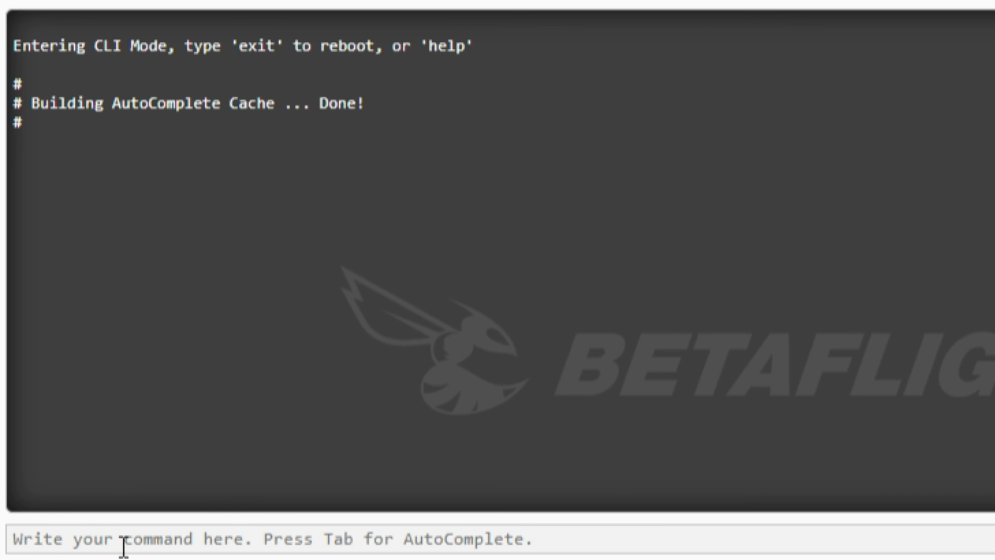
pyautogui.write('help')
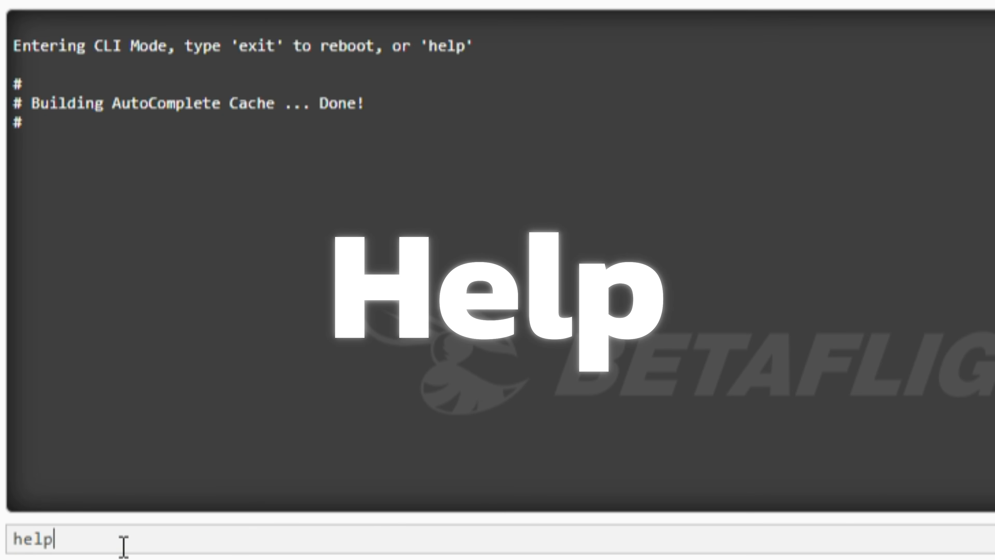
pyautogui.press('Return')
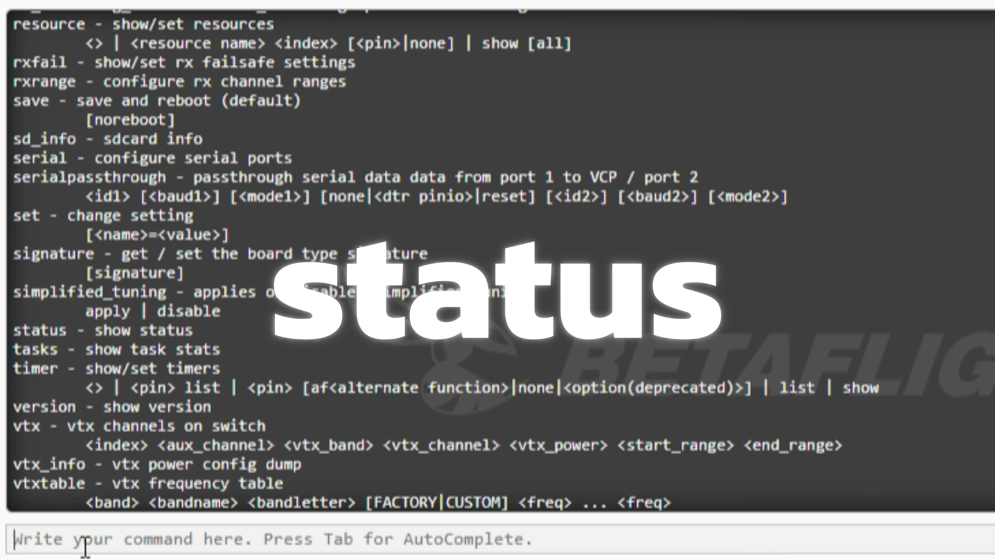
# Run the status command to display the flight controller's status report
pyautogui.write('status')
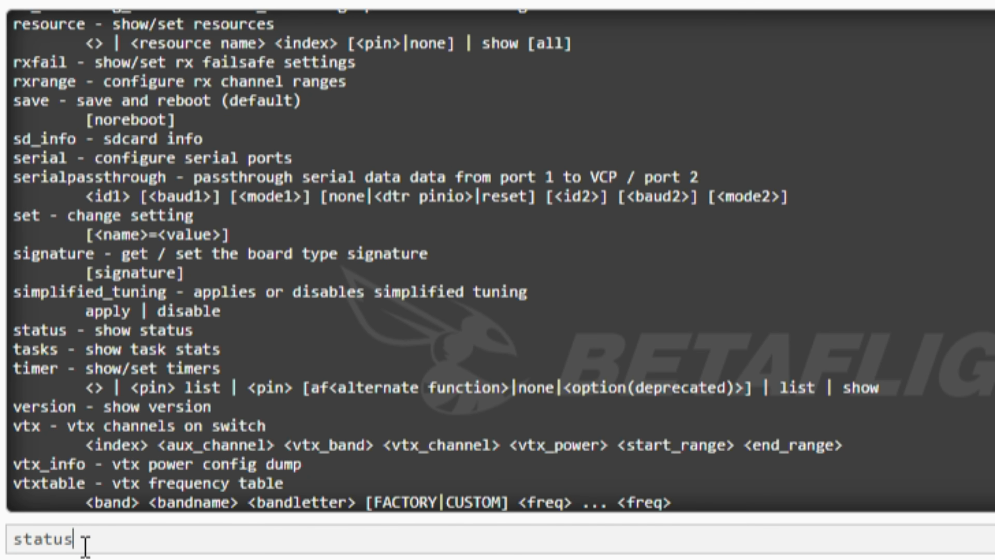
pyautogui.press('Return')
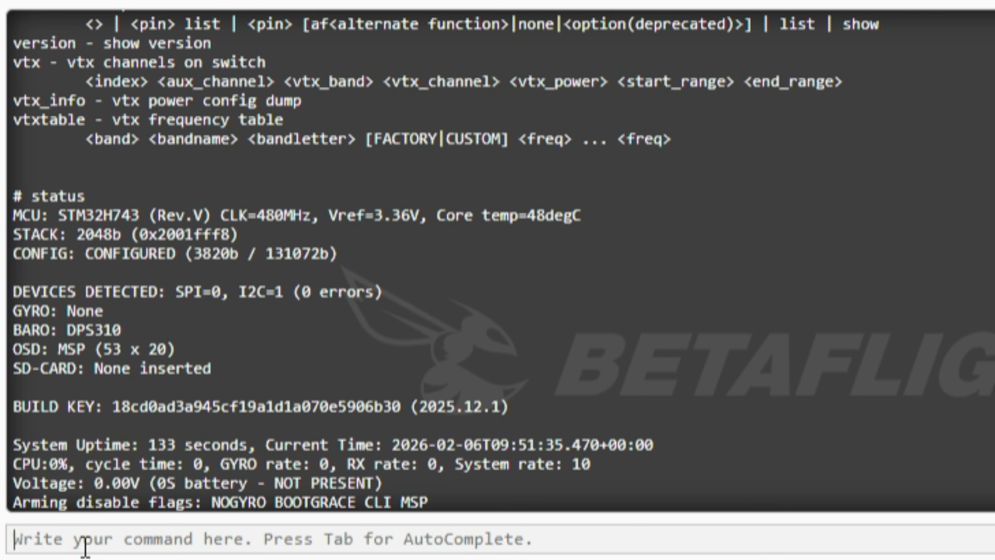
# Highlight the echoed status command line at the start of the status report
pyautogui.moveTo(14, 191); pyautogui.dragTo(91, 198)
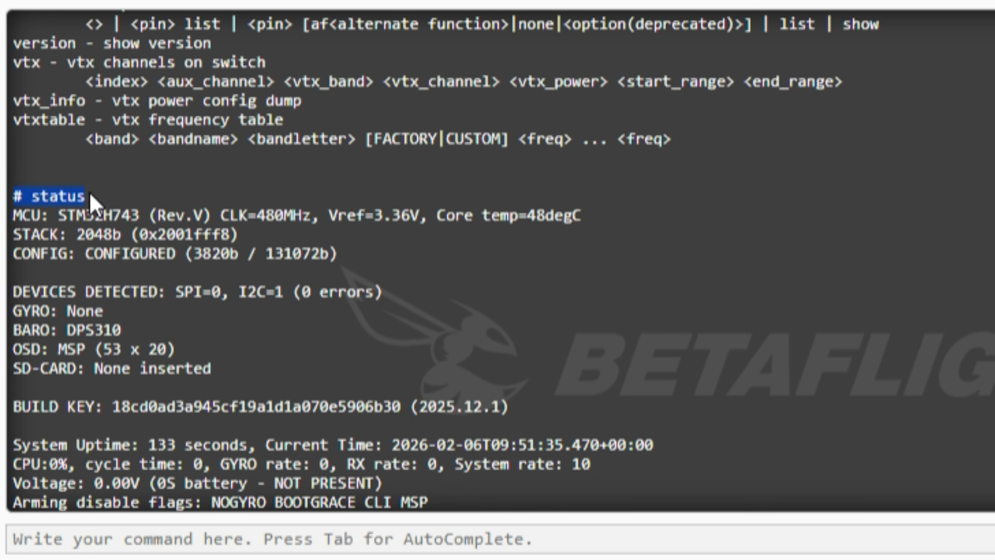
pyautogui.click(29, 197)
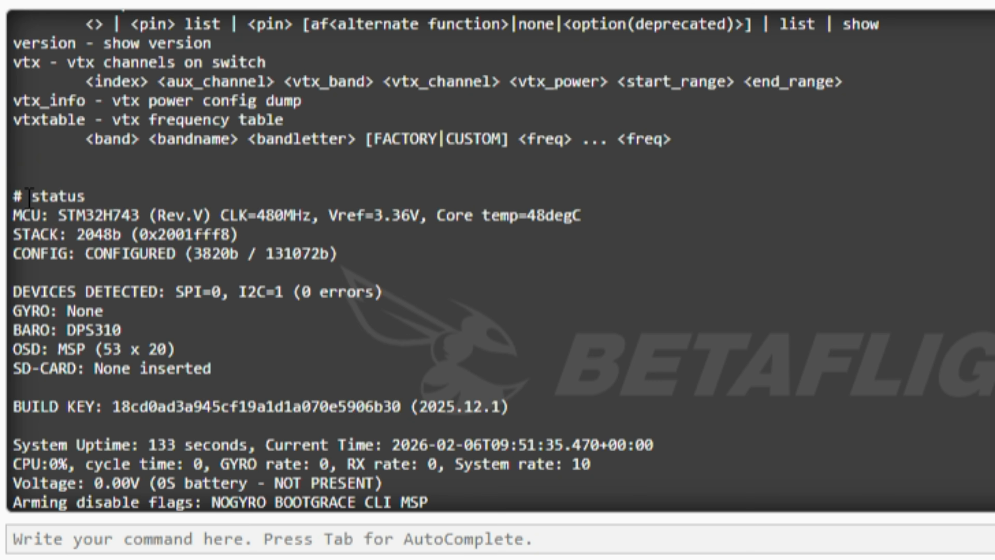
pyautogui.moveTo(22, 196); pyautogui.dragTo(4, 195)
pyautogui.click(81, 192)
pyautogui.click(92, 192)
pyautogui.click(94, 196)
pyautogui.moveTo(19, 196); pyautogui.dragTo(94, 199)
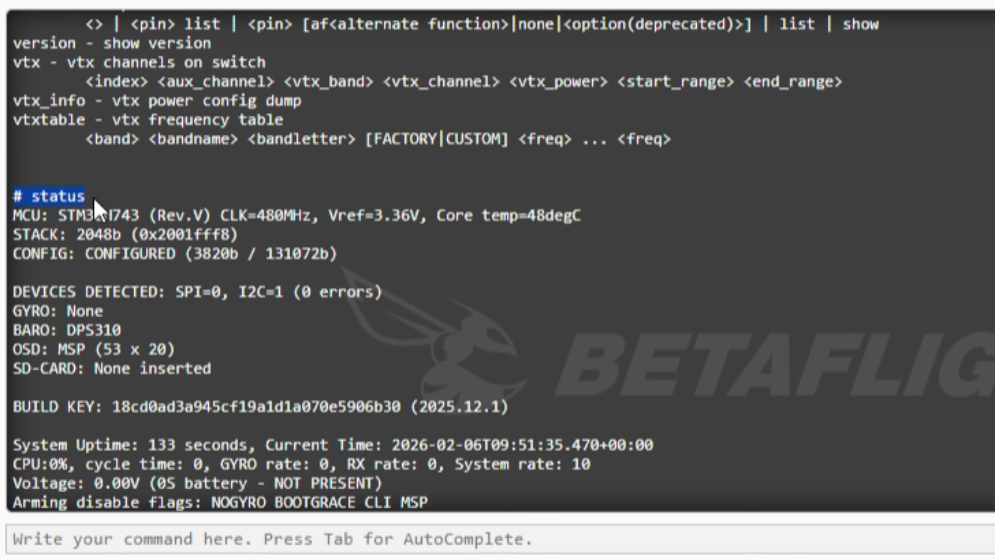
pyautogui.click(34, 194)
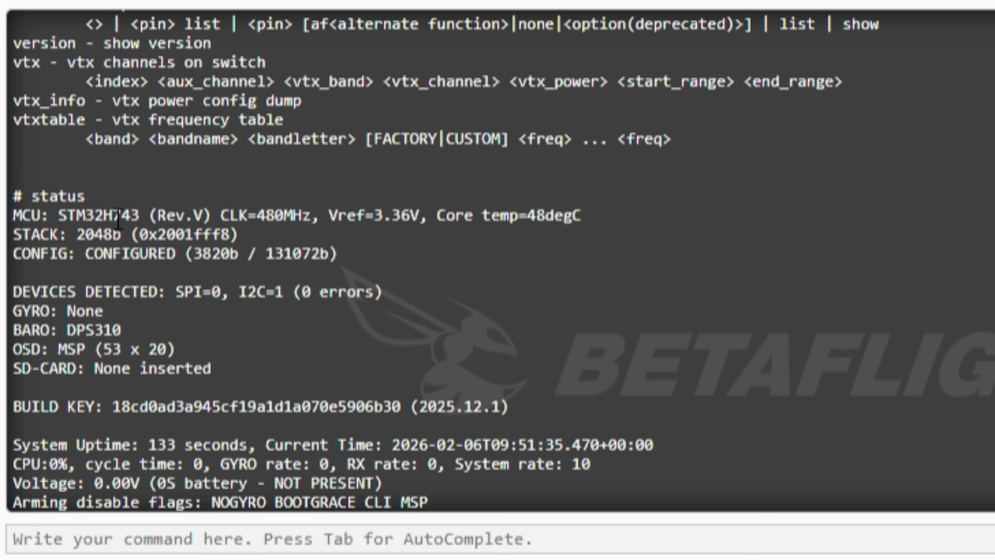
# Examine the MCU line of the status report, highlighting the H7 part of the processor name
pyautogui.doubleClick(535, 216)
pyautogui.click(585, 218)
pyautogui.click(573, 214)
pyautogui.moveTo(62, 216); pyautogui.dragTo(104, 217)
pyautogui.click(103, 217)
pyautogui.moveTo(104, 217); pyautogui.dragTo(126, 215)
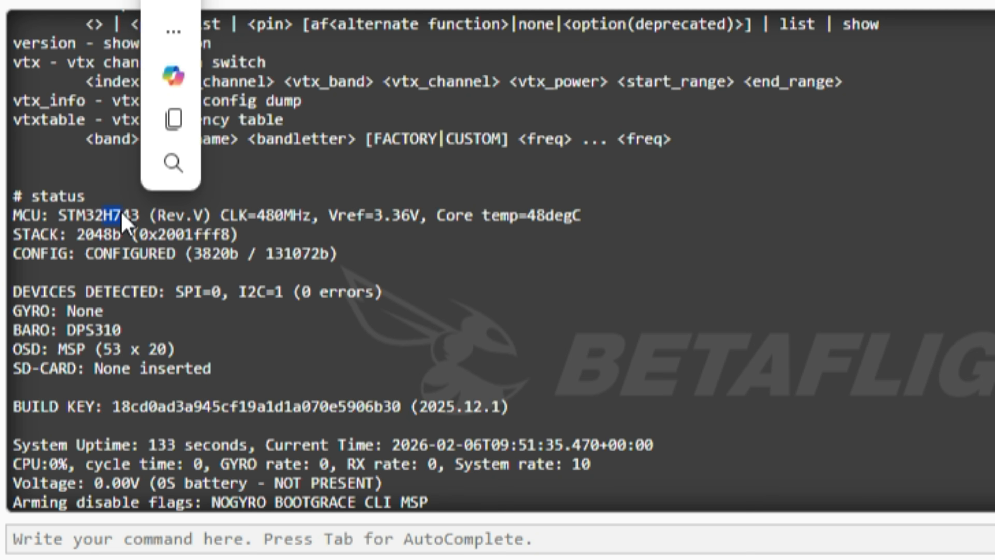
pyautogui.click(121, 213)
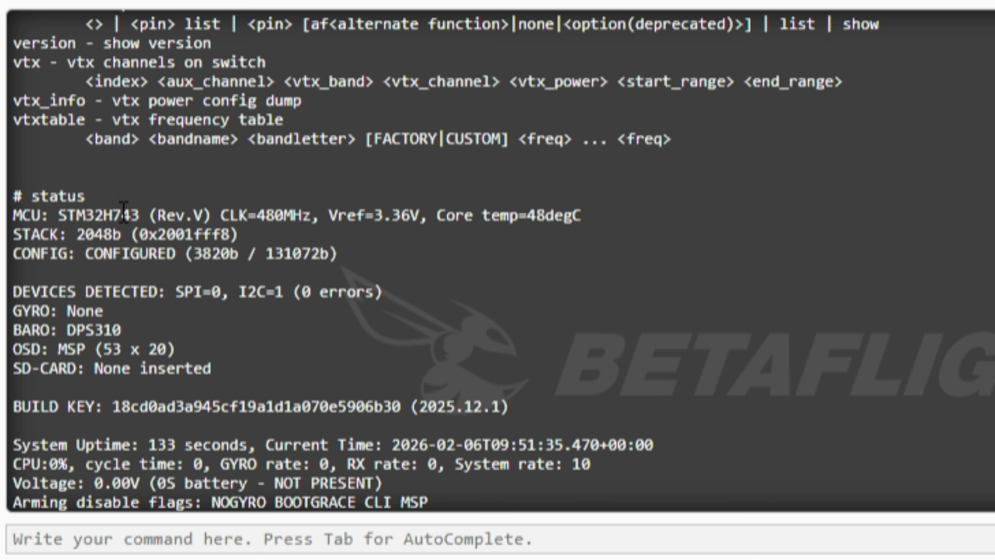
pyautogui.moveTo(121, 214); pyautogui.dragTo(103, 218)
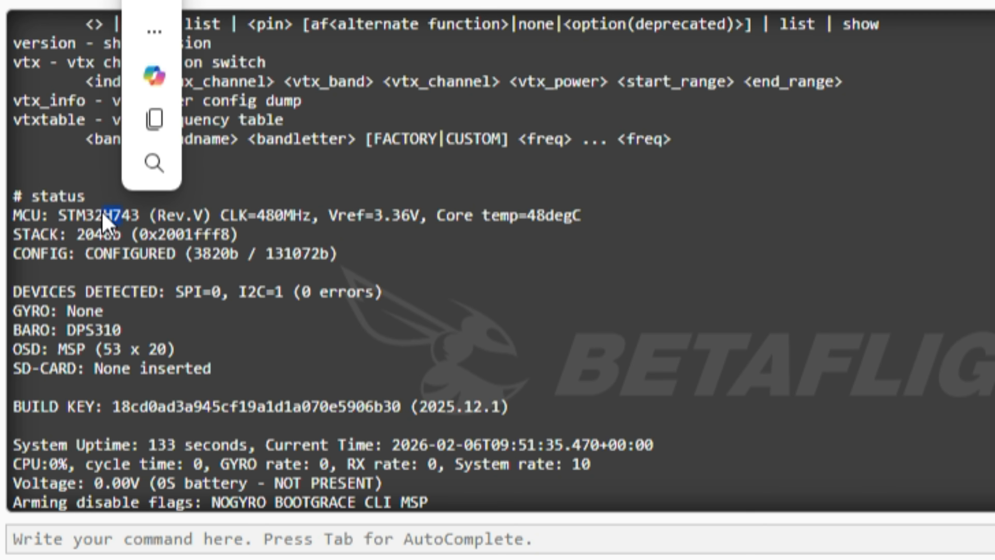
pyautogui.click(123, 215)
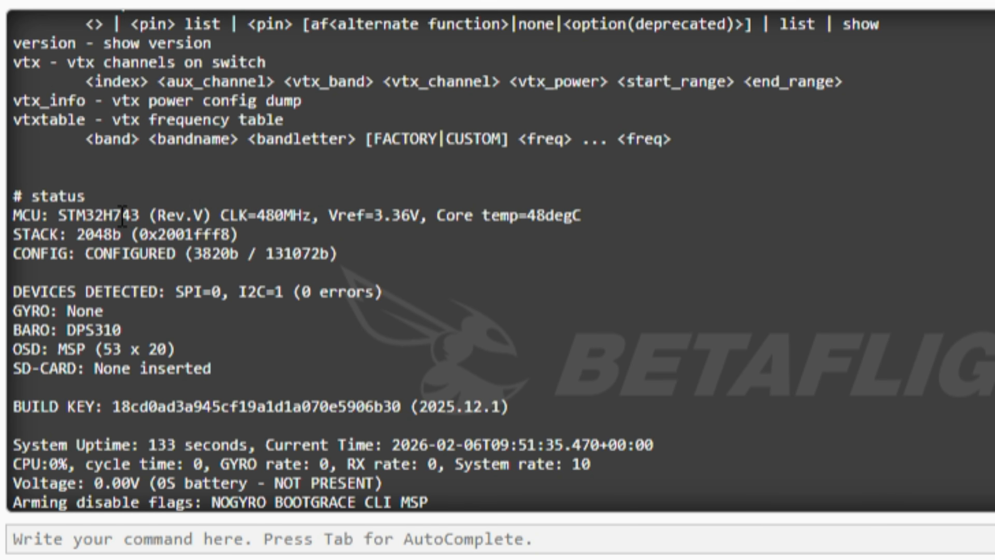
pyautogui.moveTo(123, 215); pyautogui.dragTo(104, 215)
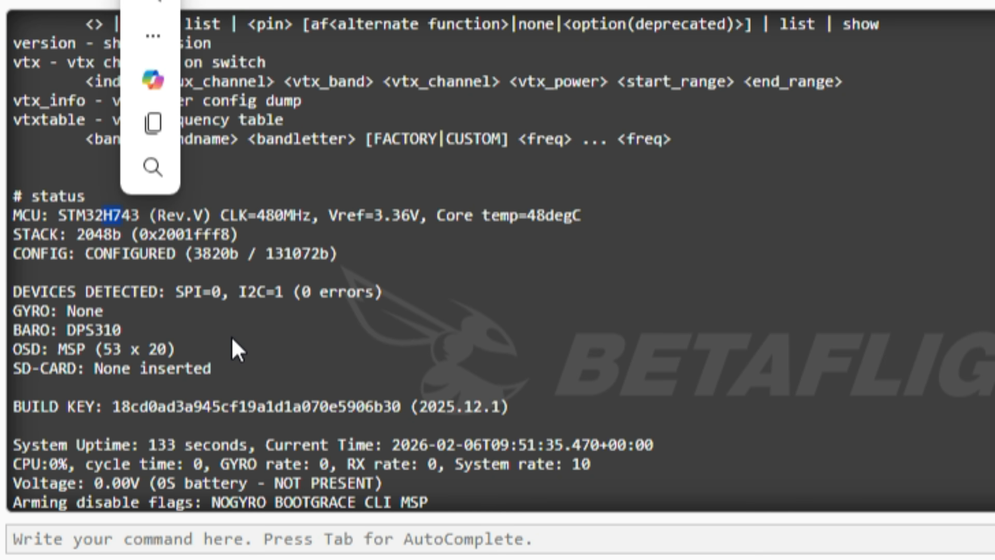
# Examine the gyro, barometer, OSD and SD card entries in the status report
pyautogui.doubleClick(99, 313)
pyautogui.moveTo(70, 312); pyautogui.dragTo(69, 310)
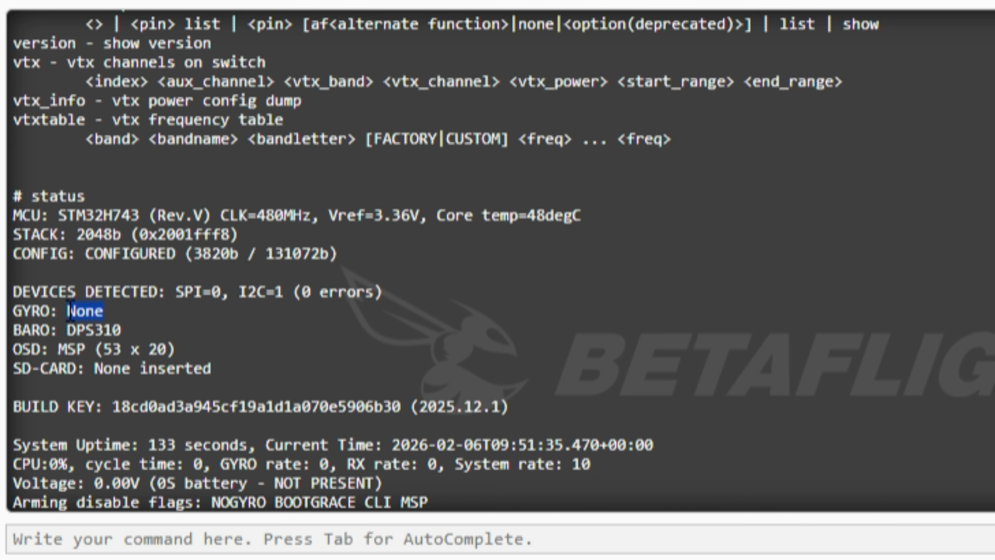
pyautogui.click(69, 310)
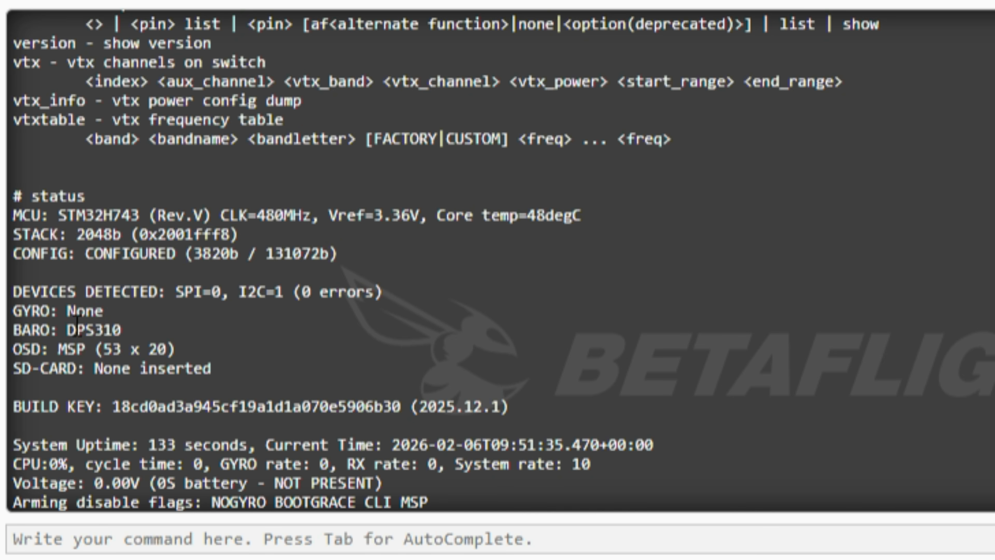
pyautogui.click(65, 329)
pyautogui.doubleClick(112, 333)
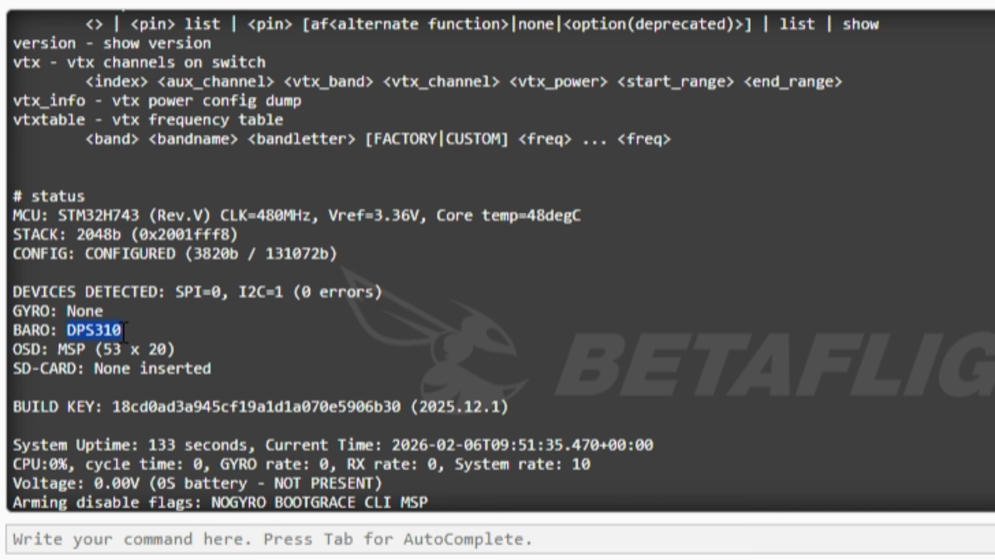
pyautogui.click(16, 353)
pyautogui.moveTo(58, 349); pyautogui.dragTo(86, 350)
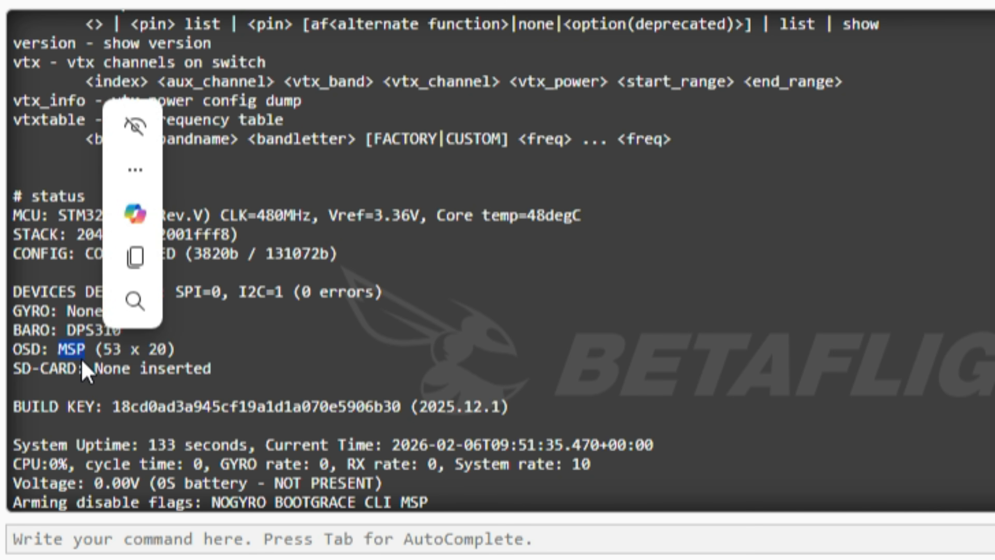
pyautogui.click(107, 366)
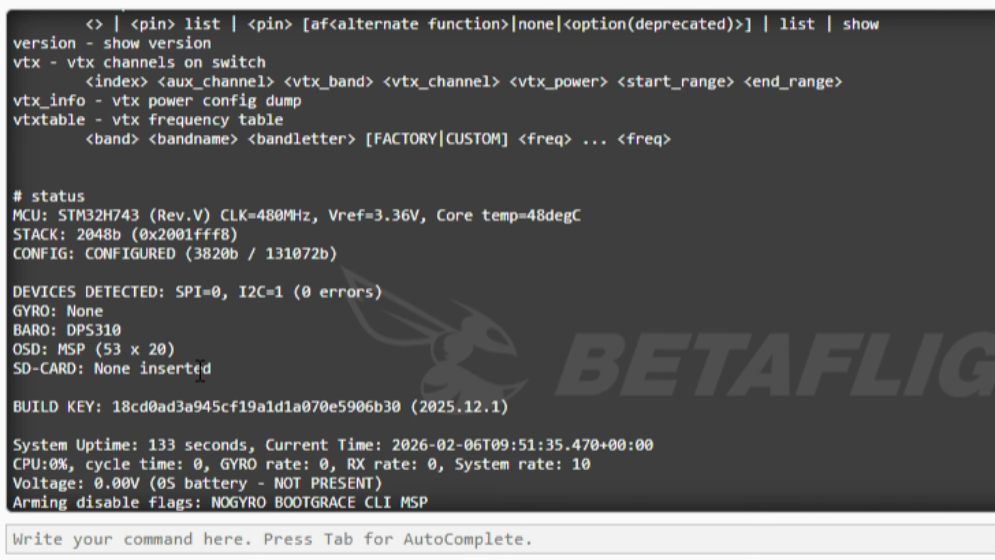
pyautogui.click(131, 395)
# Run the get command without a parameter name to list all settings with their values and allowed ranges
pyautogui.click(389, 547)
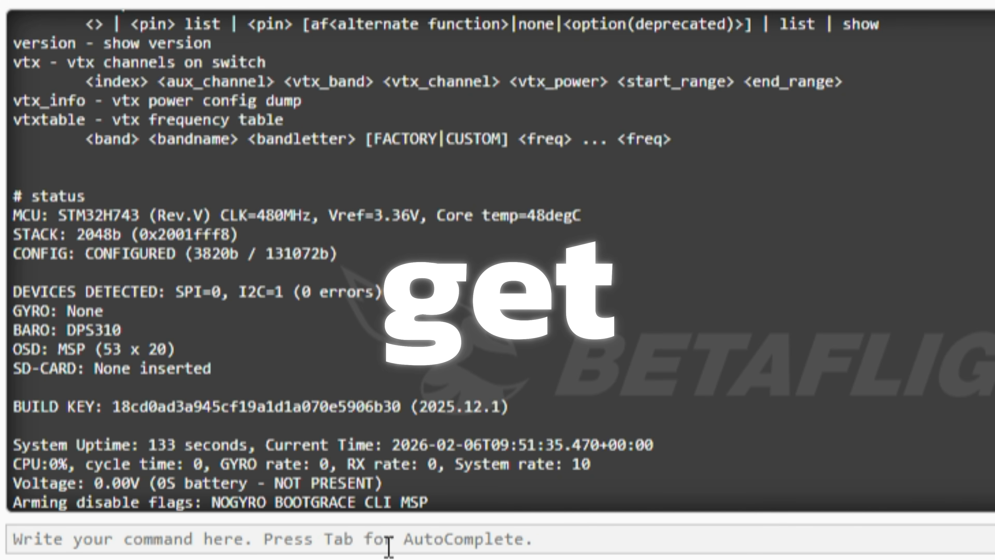
pyautogui.write('get')
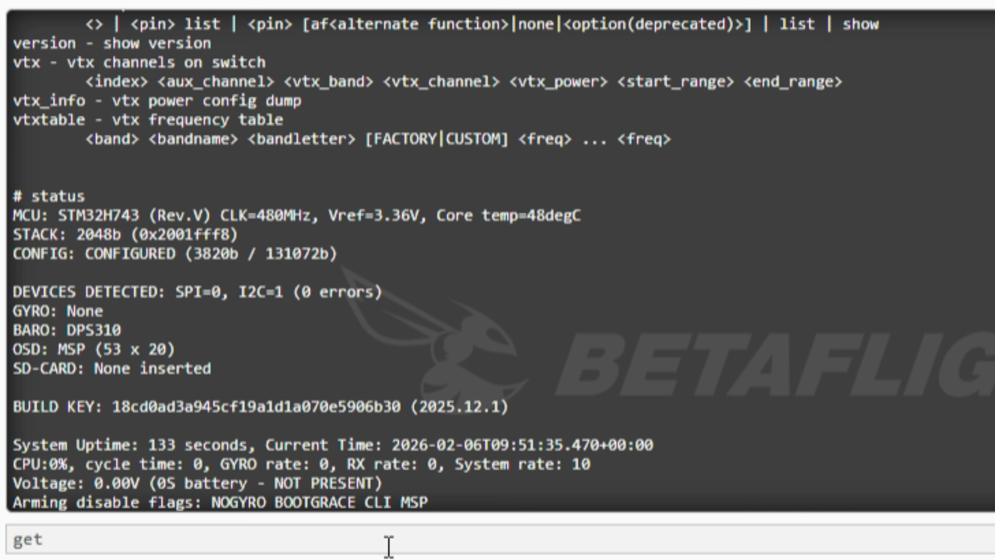
pyautogui.press('Return')
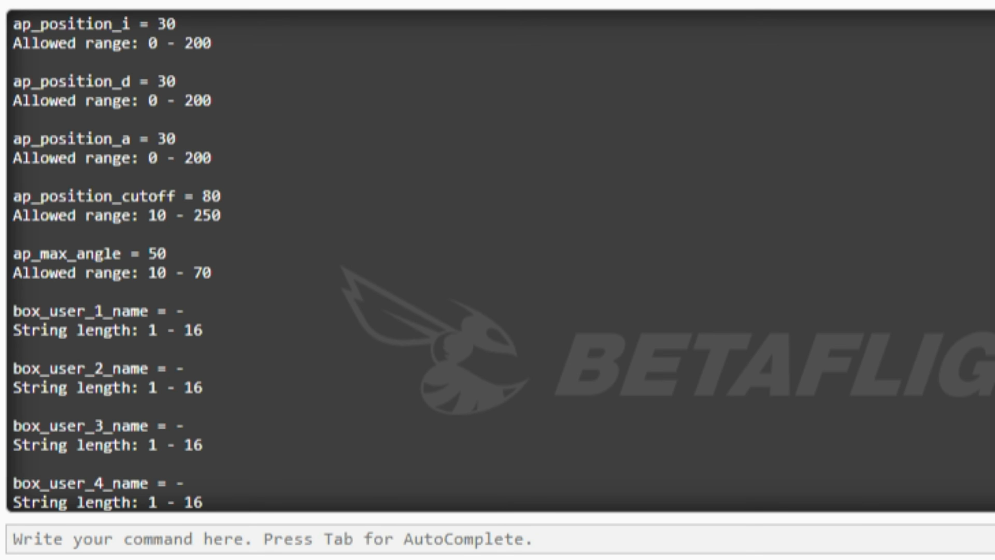
# Query the settings whose names match acc_lim with the get command
pyautogui.click(206, 540)
pyautogui.write('get acc_li')
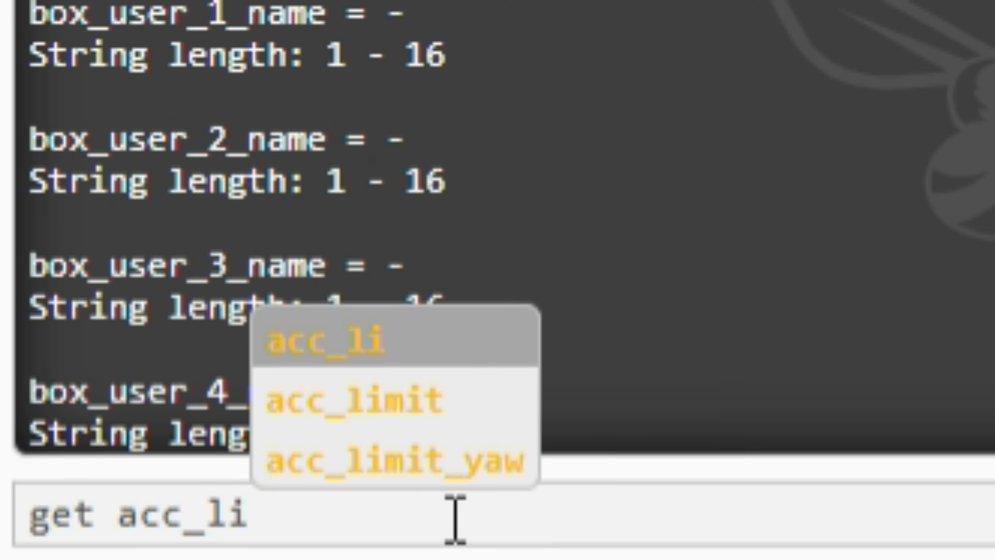
pyautogui.write('m')
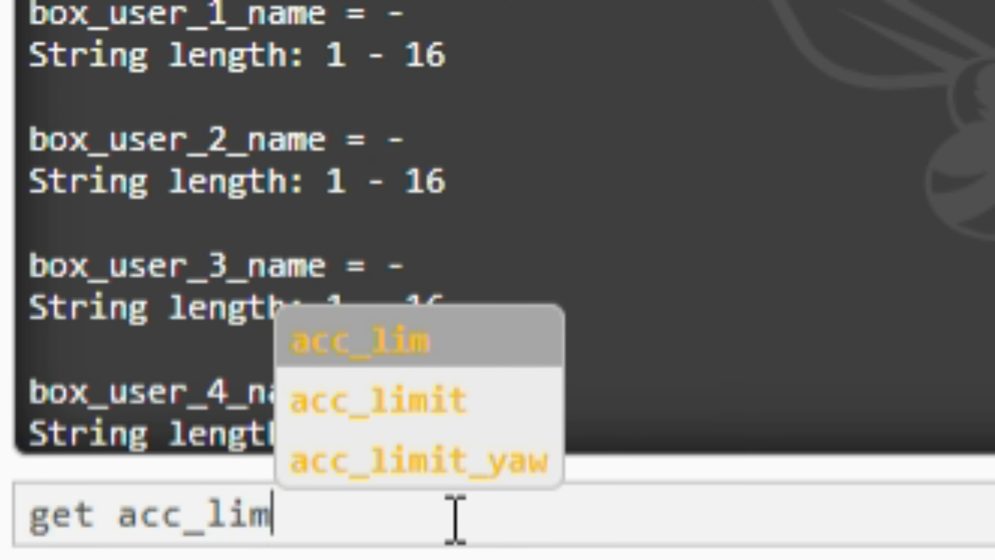
pyautogui.press('Return')
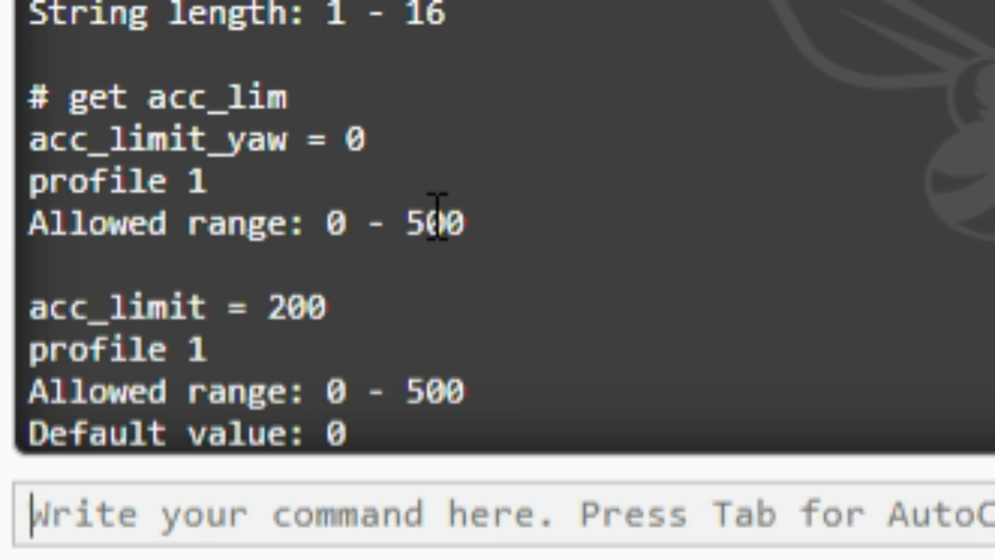
# Set the acc_limit parameter to 400 with the set command
pyautogui.write('set')
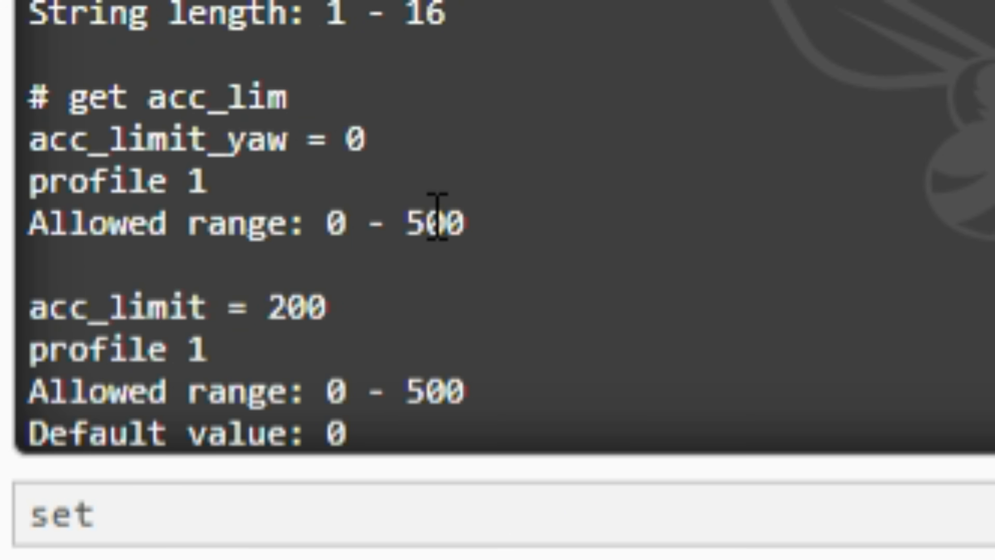
pyautogui.write(' acc\\')
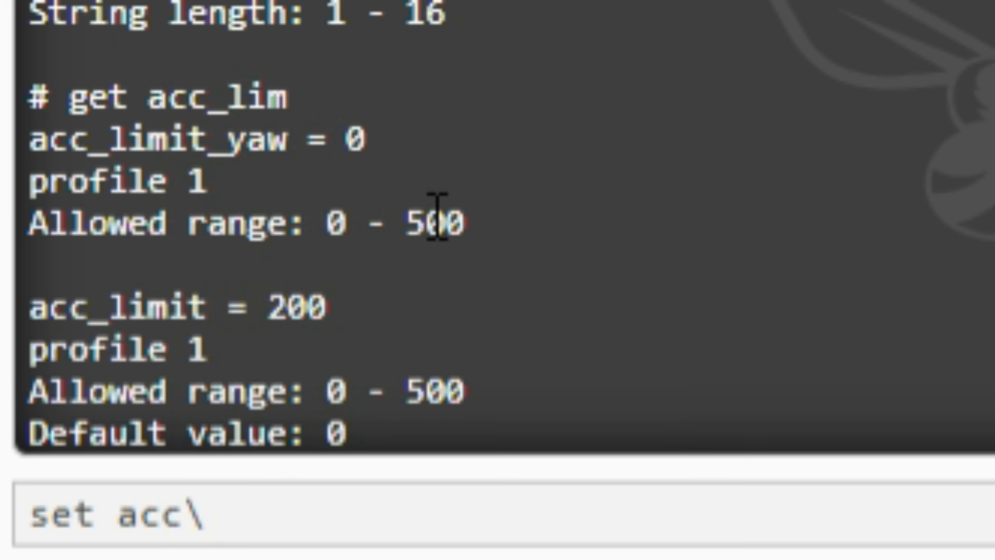
pyautogui.press('BackSpace')
pyautogui.write('_limit')
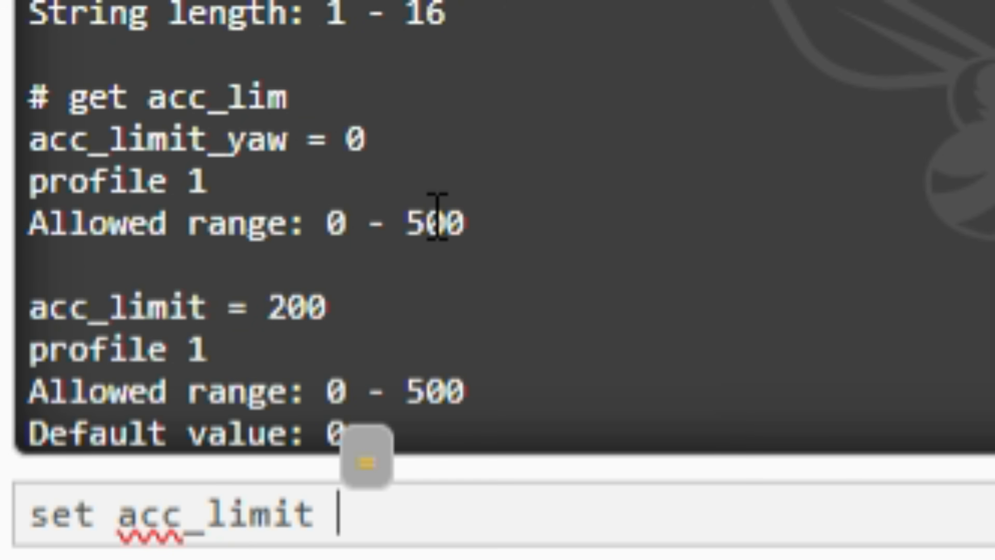
pyautogui.write(' = ')
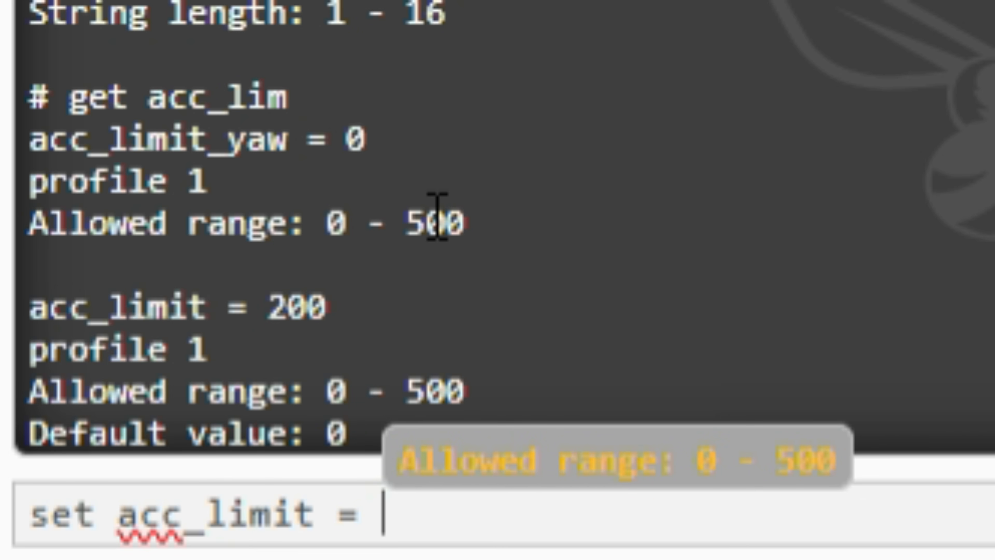
pyautogui.write('400')
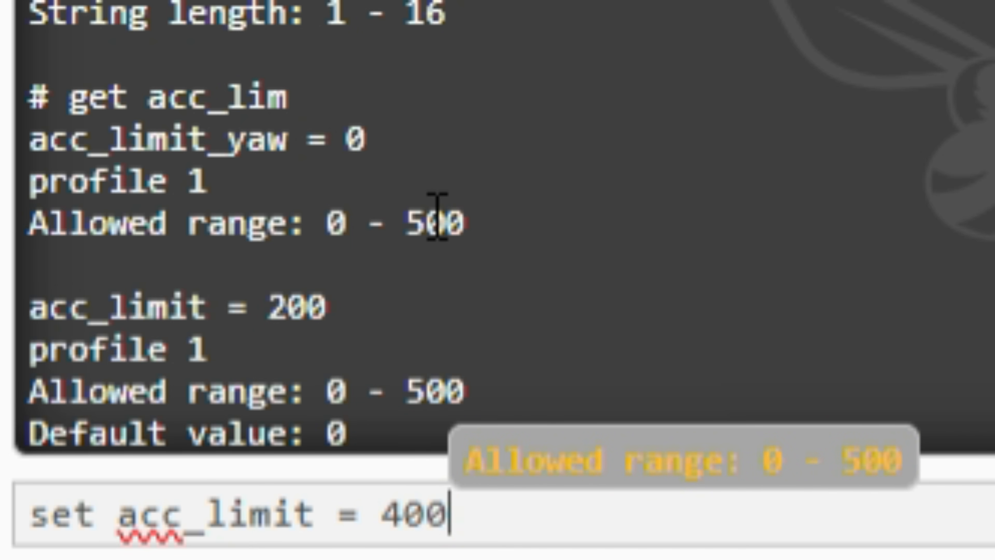
pyautogui.press('Return')
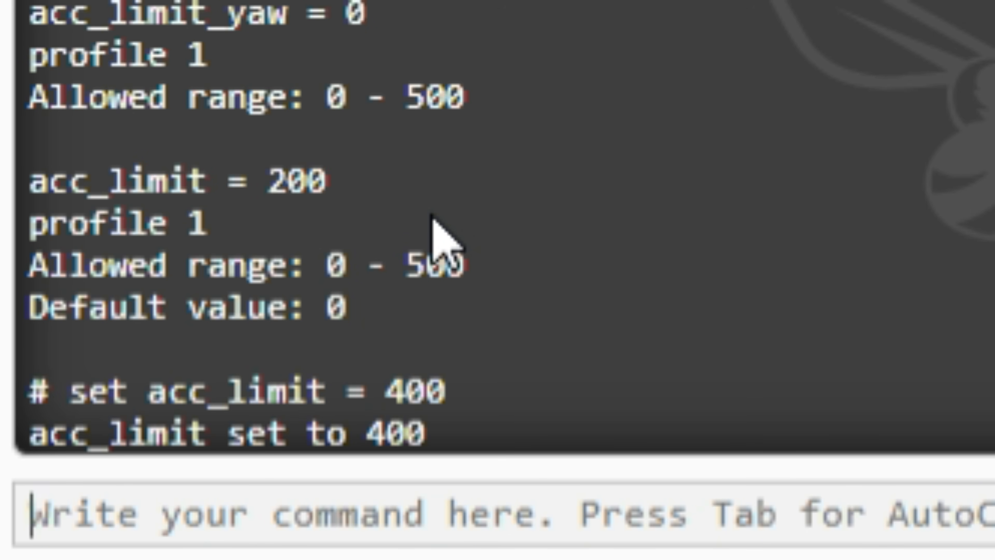
# Query acc_limit with the get command and highlight the command and the parameter's value in the output
pyautogui.press('Up')
pyautogui.write('get acc_lim')
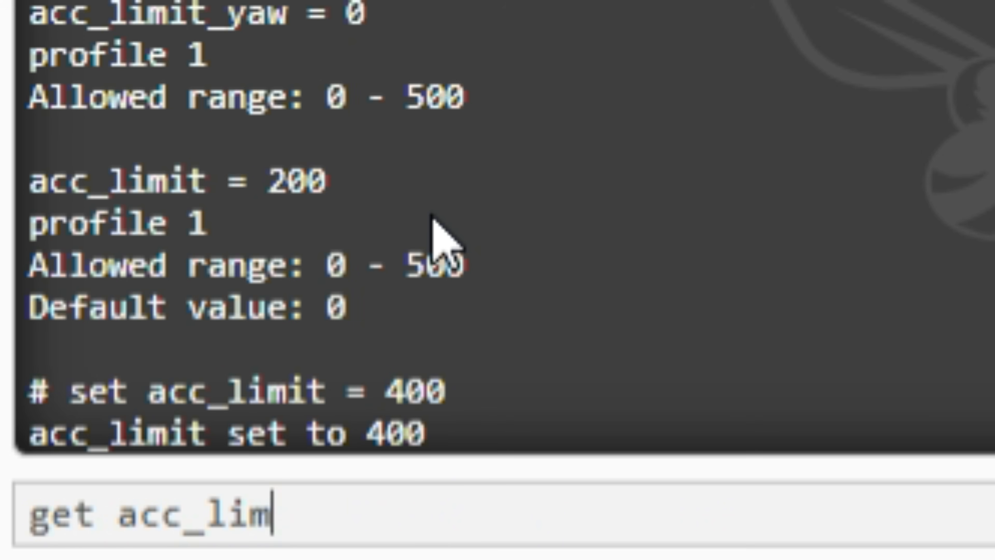
pyautogui.write('it')
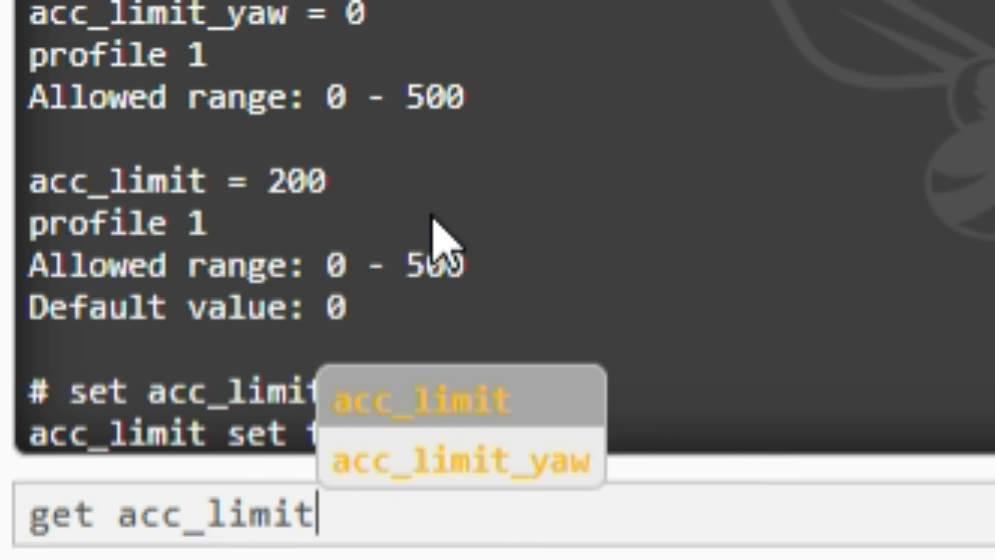
pyautogui.press('Return')
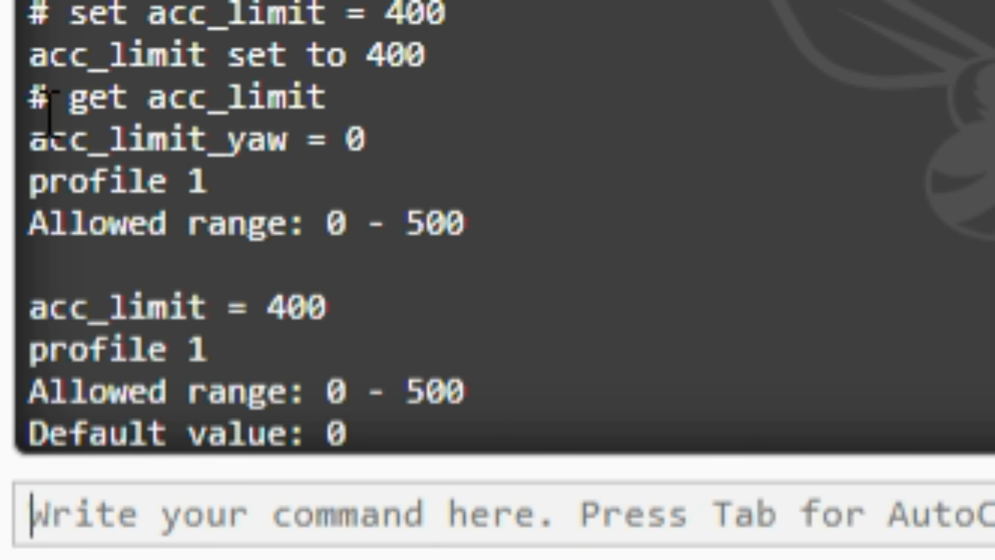
pyautogui.moveTo(59, 92); pyautogui.dragTo(314, 92)
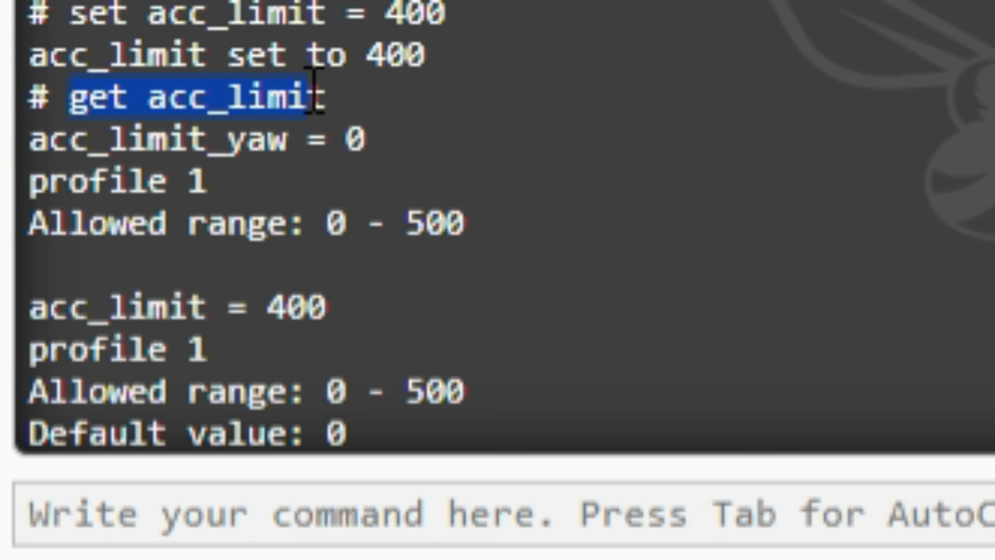
pyautogui.click(261, 303)
pyautogui.moveTo(262, 303); pyautogui.dragTo(327, 304)
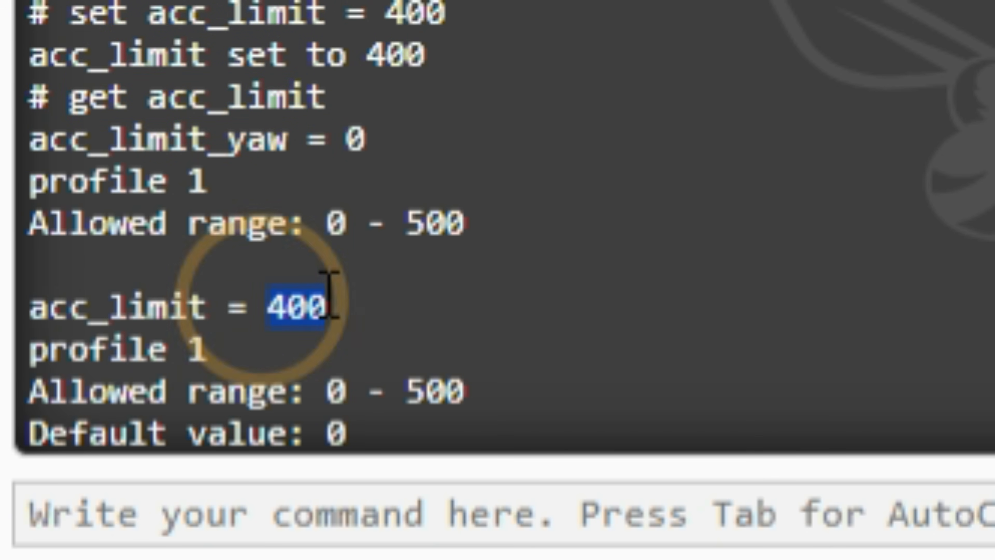
# Store the changed settings on the flight controller with the save command
pyautogui.click(266, 531)
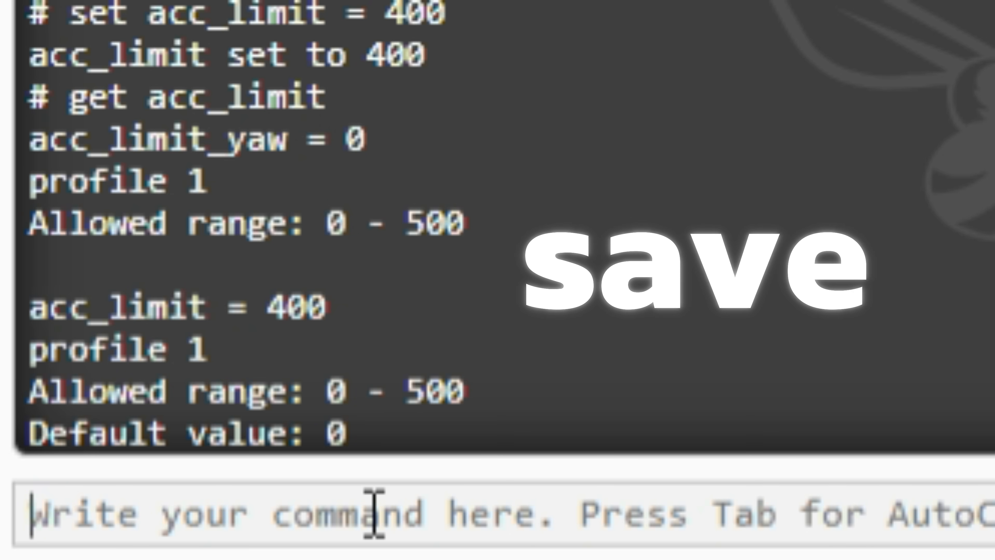
pyautogui.write('save')
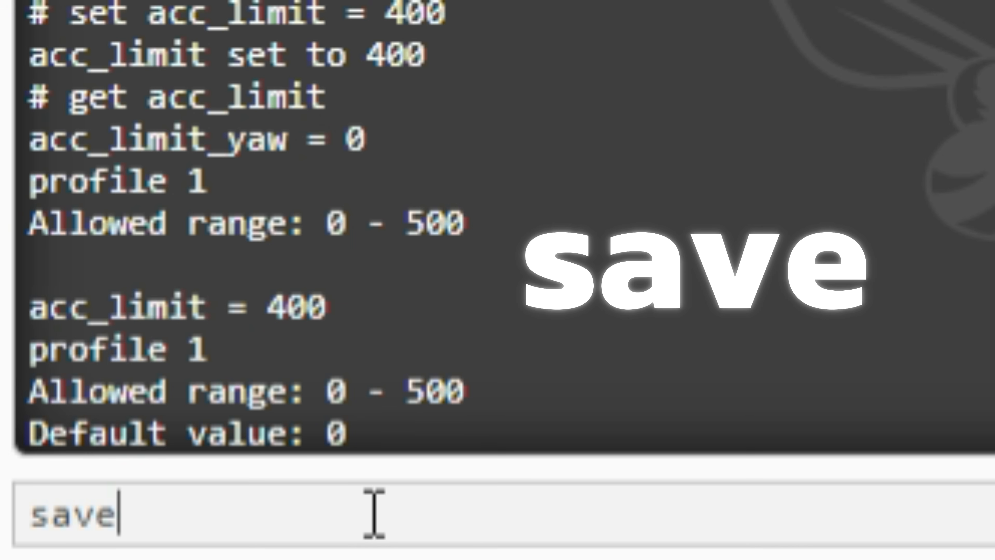
pyautogui.press('Return')
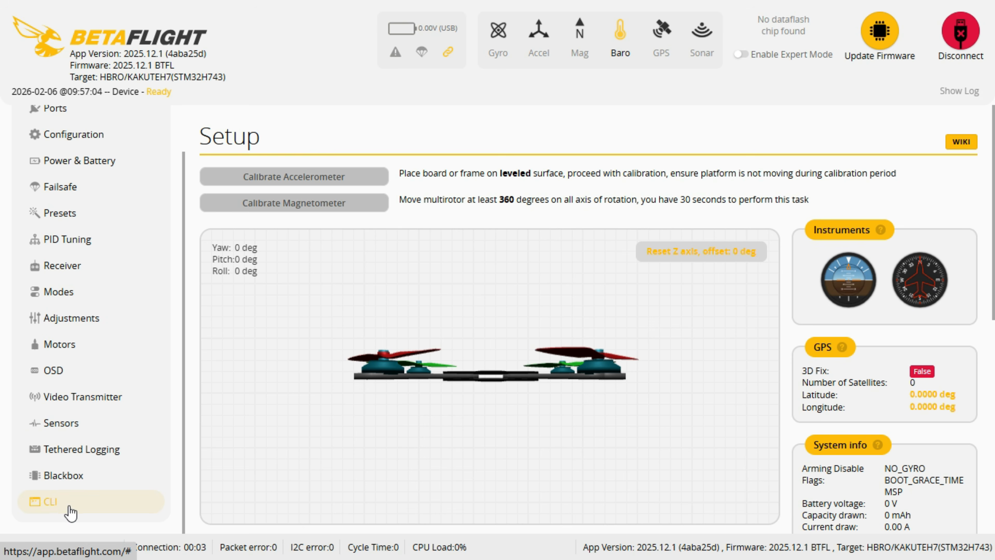
# Reopen the CLI and run the dump command to output the full configuration
pyautogui.click(51, 512)
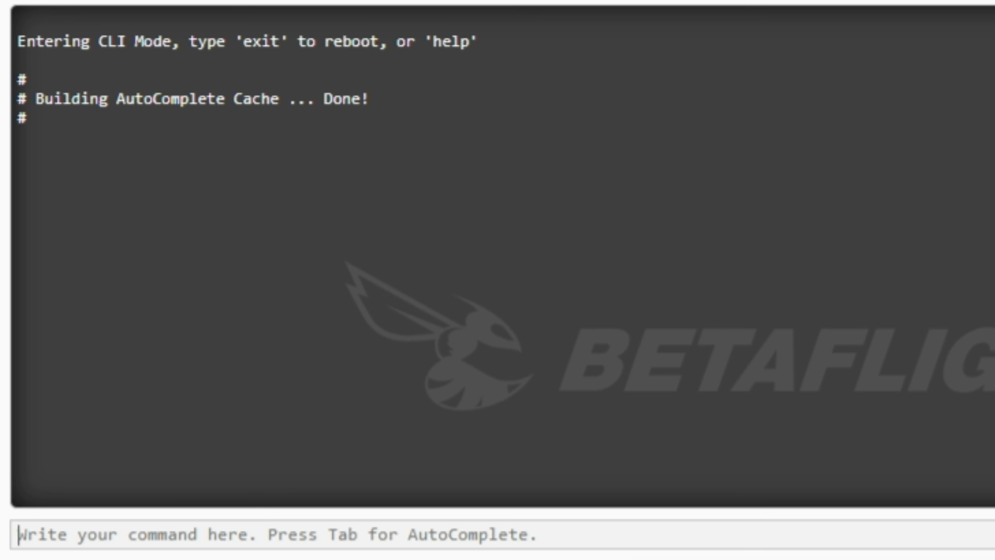
pyautogui.click(316, 147)
pyautogui.click(127, 535)
pyautogui.write('du')
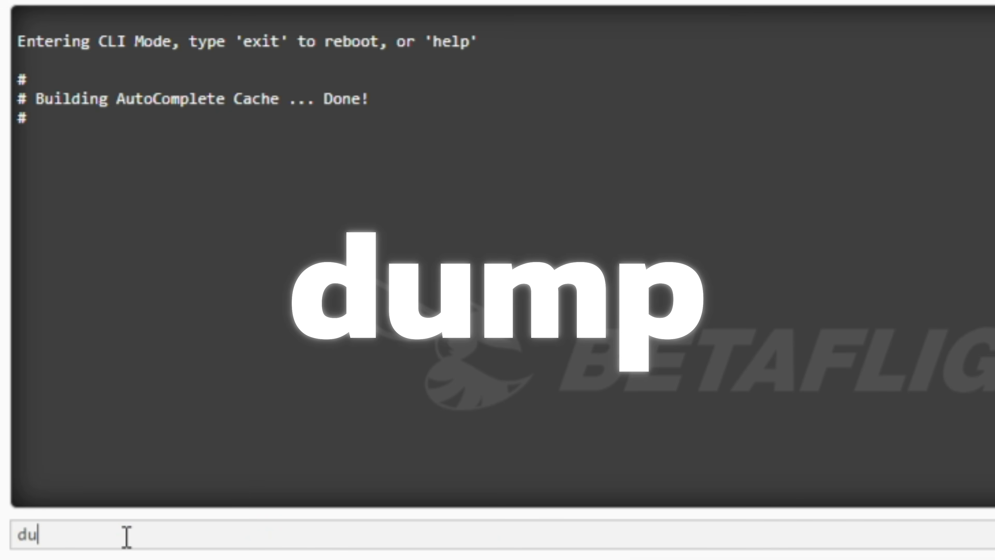
pyautogui.write('mp')
pyautogui.press('Return')
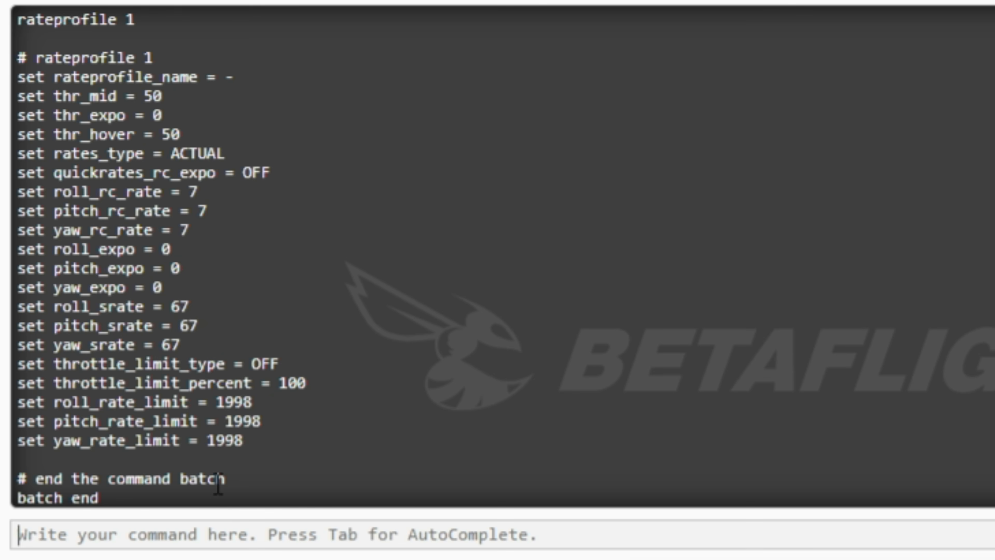
# Copy the dump output from the "# version" line through the "# end the command batch" line
pyautogui.click(235, 479)
pyautogui.click(223, 481)
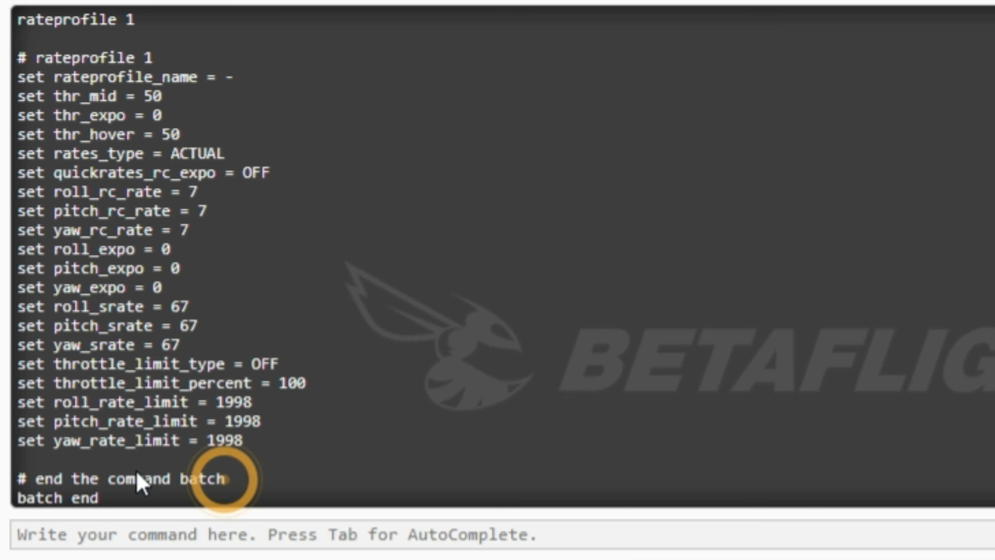
pyautogui.click(180, 417)
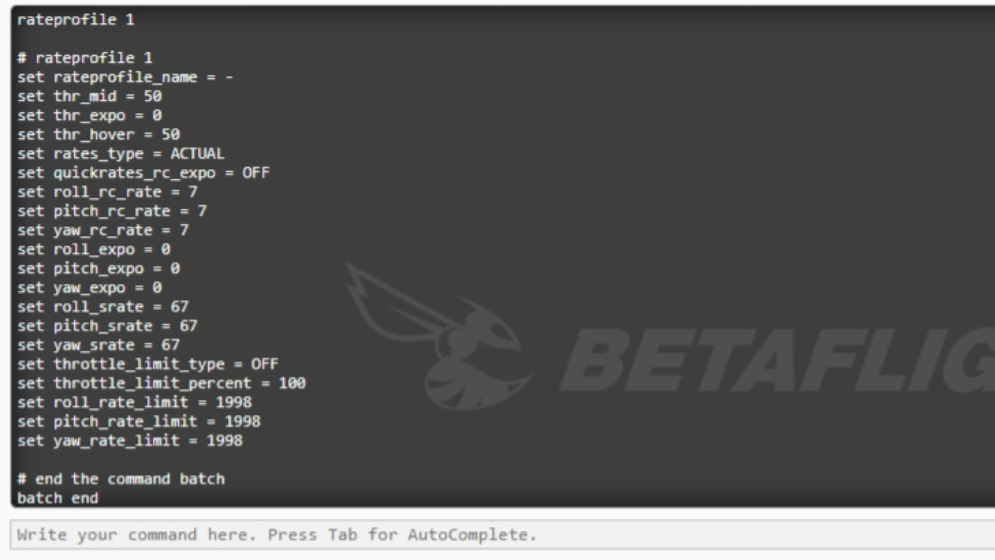
pyautogui.scroll(20, 157, 255)
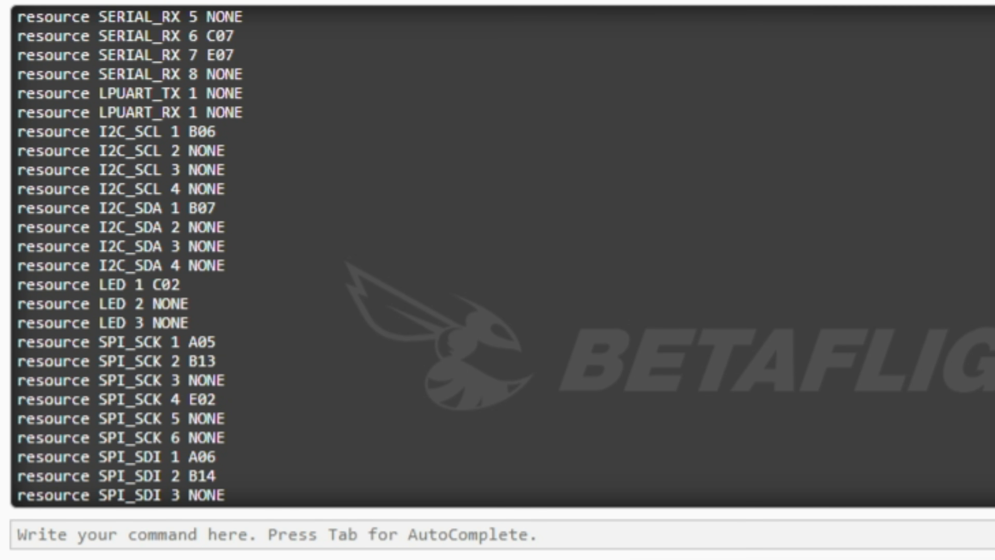
pyautogui.scroll(8, 129, 255)
pyautogui.scroll(5, 157, 255)
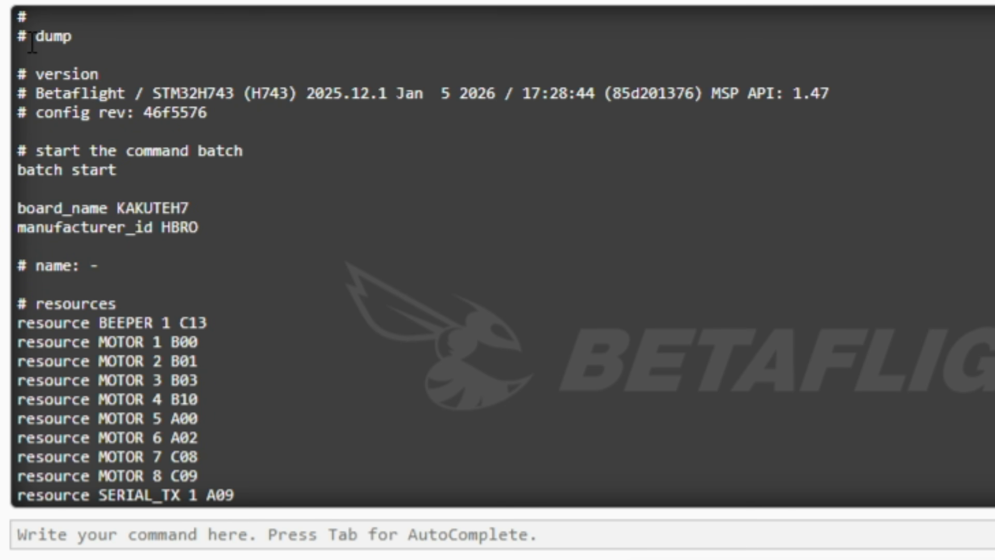
pyautogui.click(18, 70)
pyautogui.moveTo(18, 75); pyautogui.dragTo(81, 80)
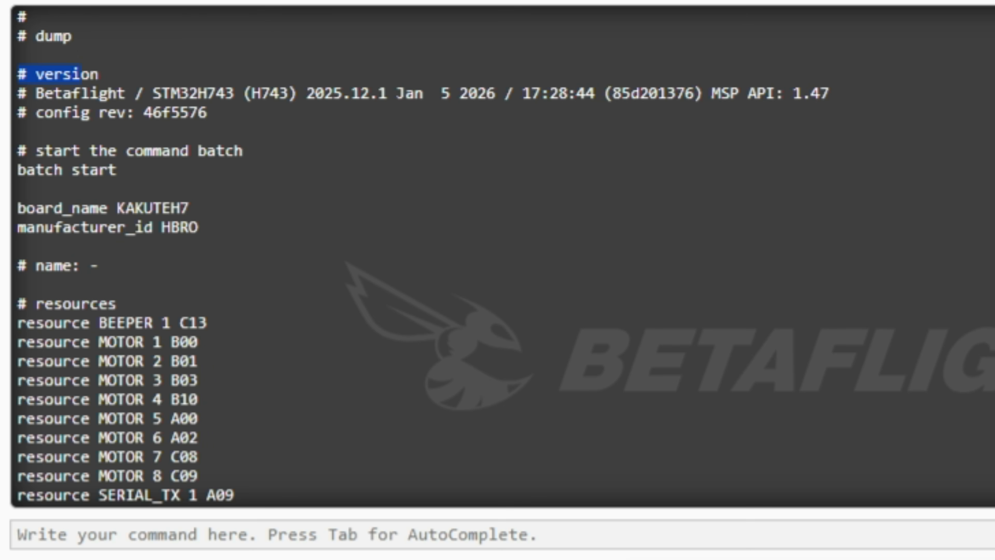
pyautogui.scroll(-20, 503, 256)
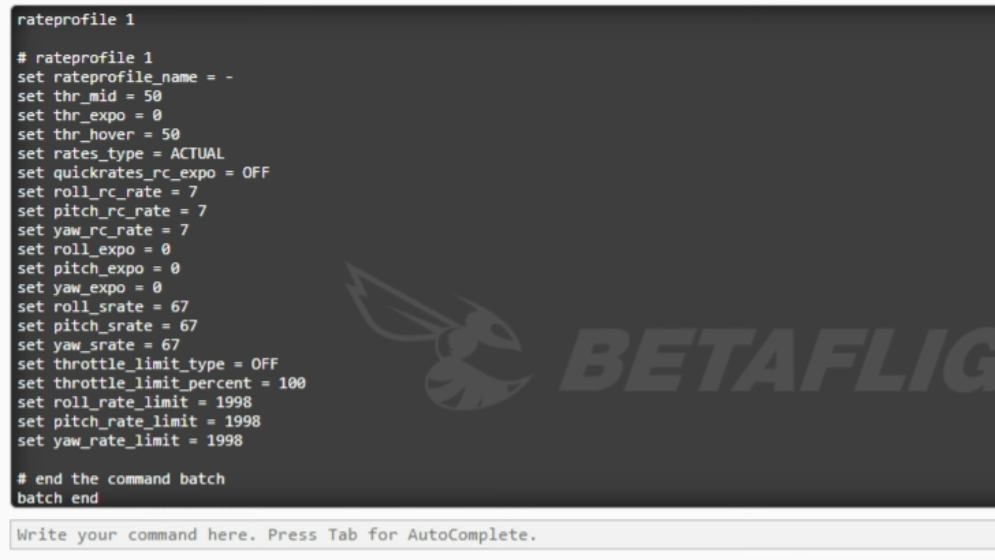
pyautogui.click(231, 489)
pyautogui.tripleClick(224, 479)
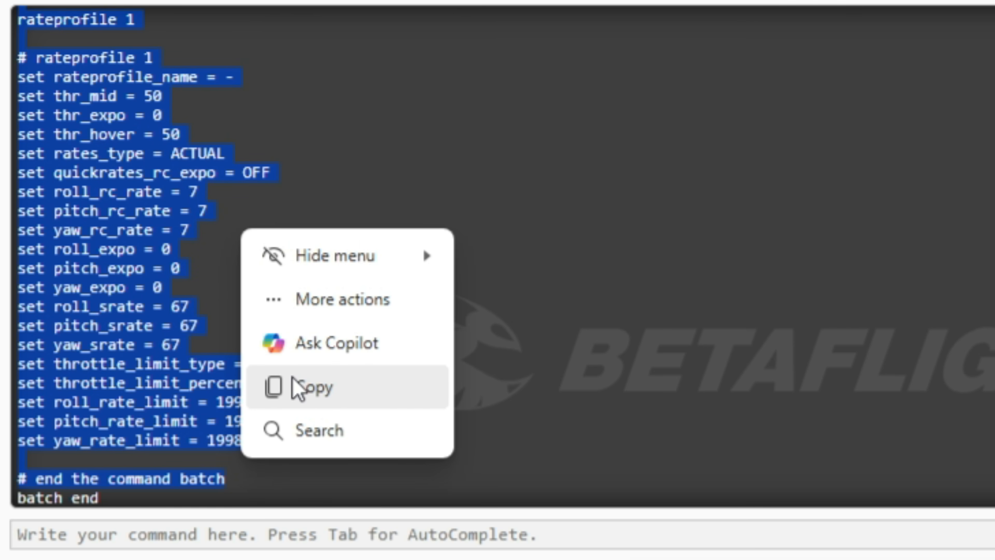
pyautogui.click(319, 386)
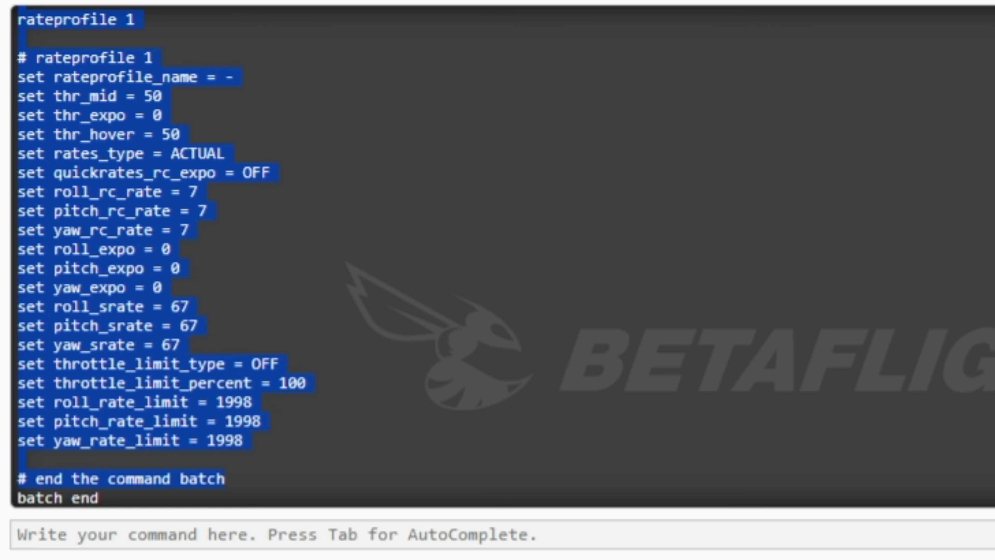
pyautogui.scroll(20, 503, 256)
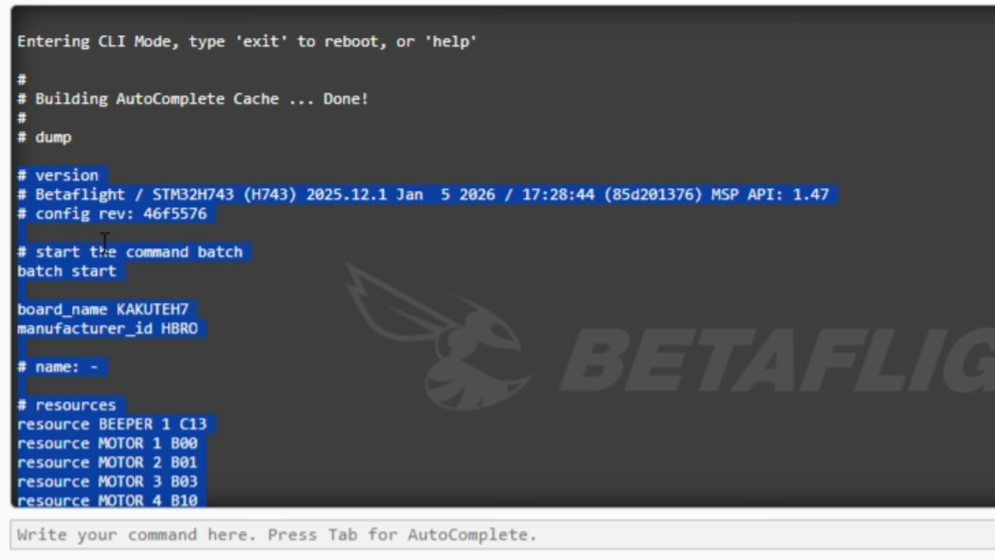
# Switch to a new Notepad document and paste the copied dump output into it
pyautogui.press('super+r')
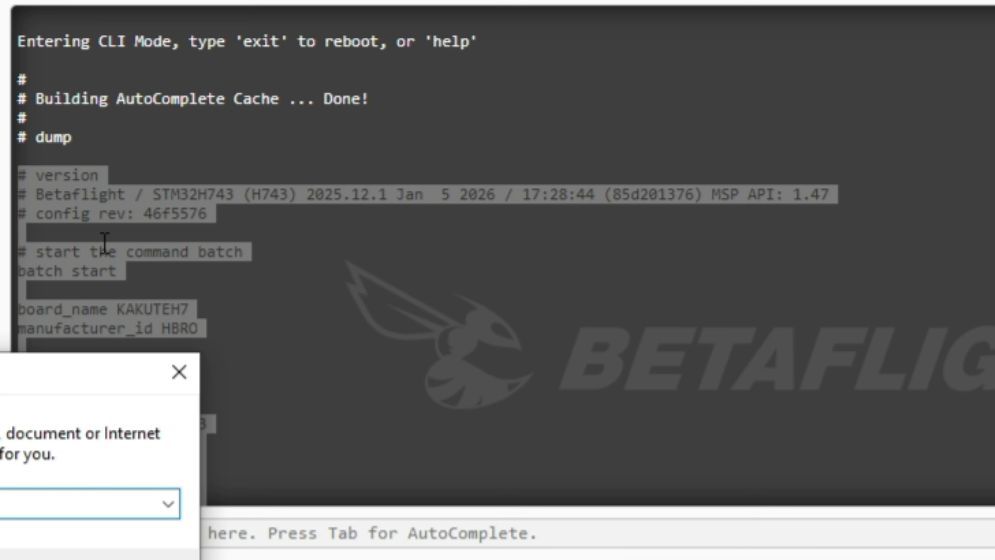
pyautogui.press('Return')
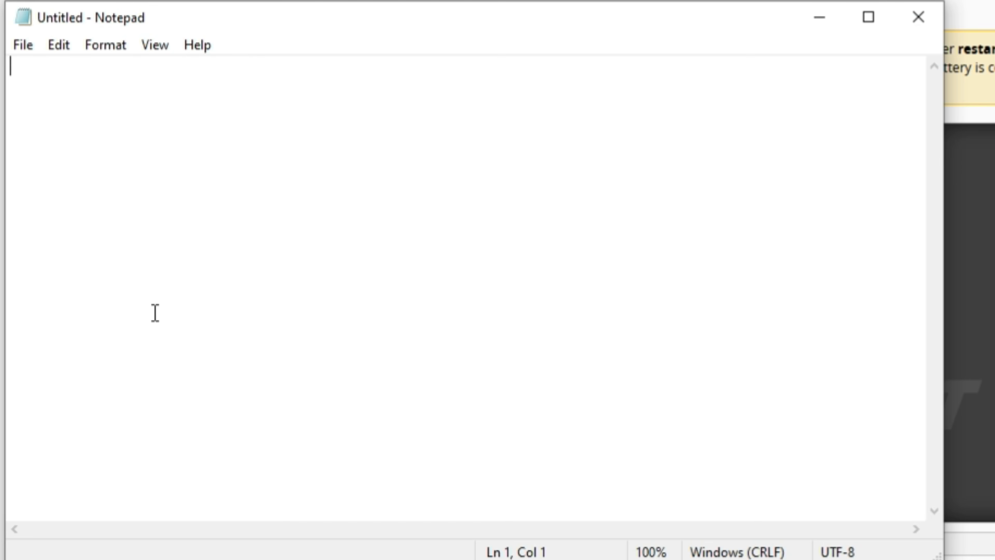
pyautogui.hotkey('ctrl', 'v')
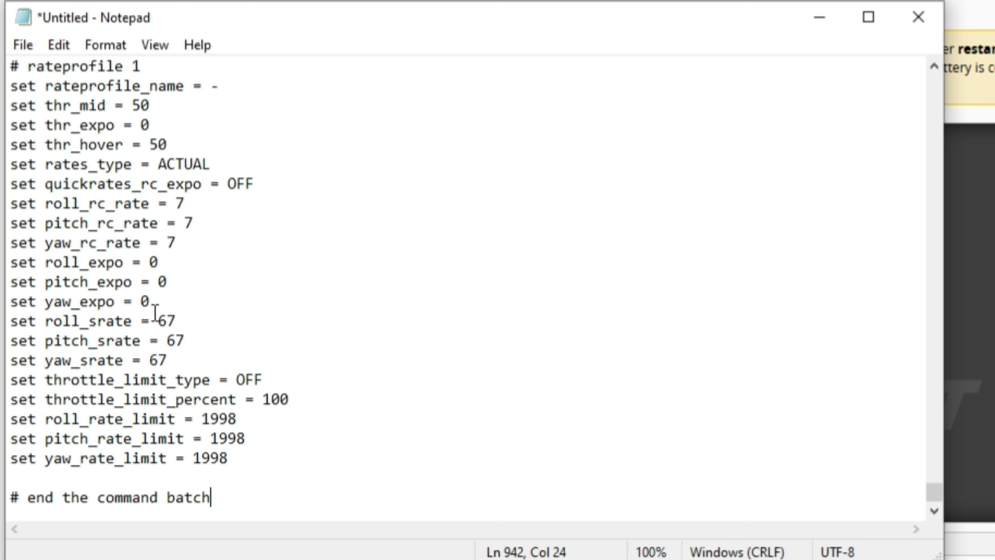
pyautogui.click(22, 43)
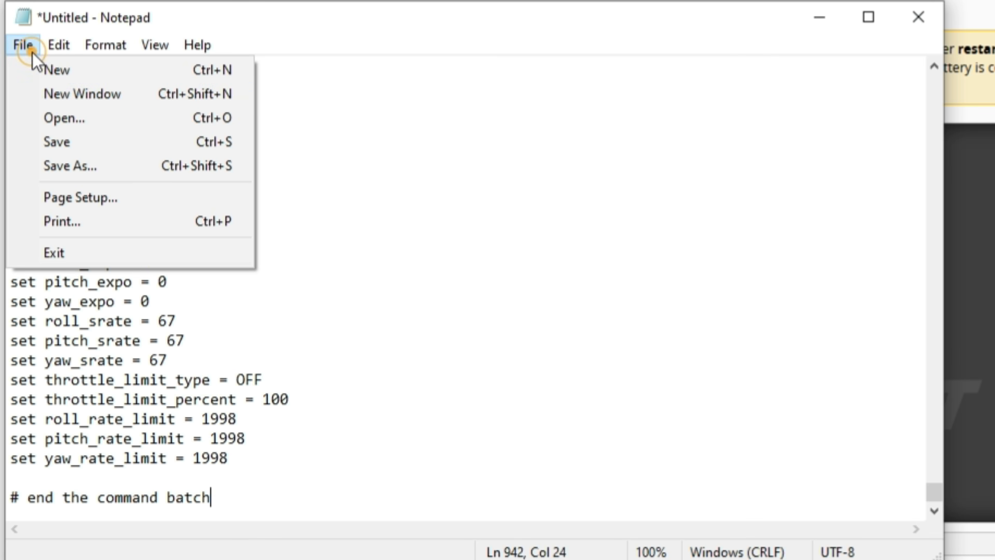
pyautogui.click(63, 141)
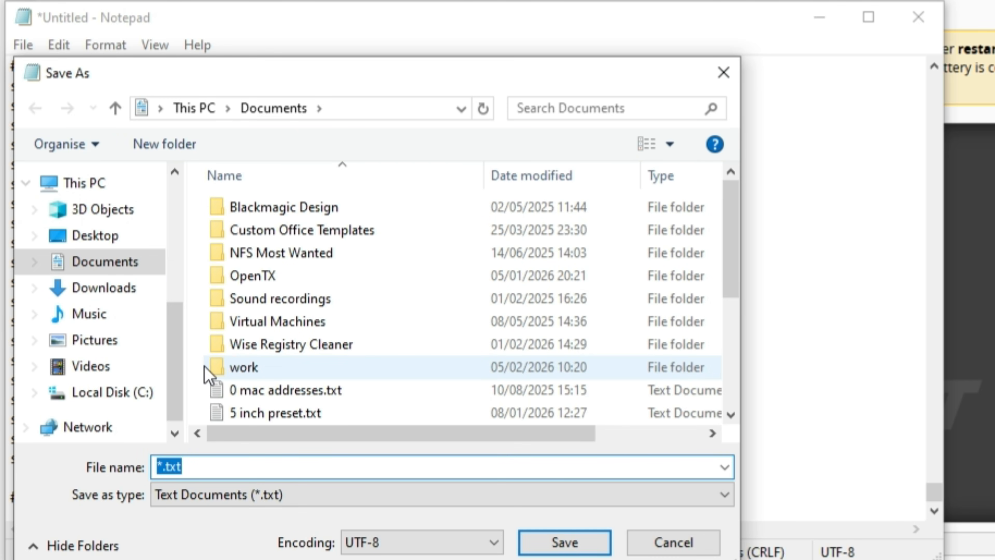
pyautogui.write('preset')
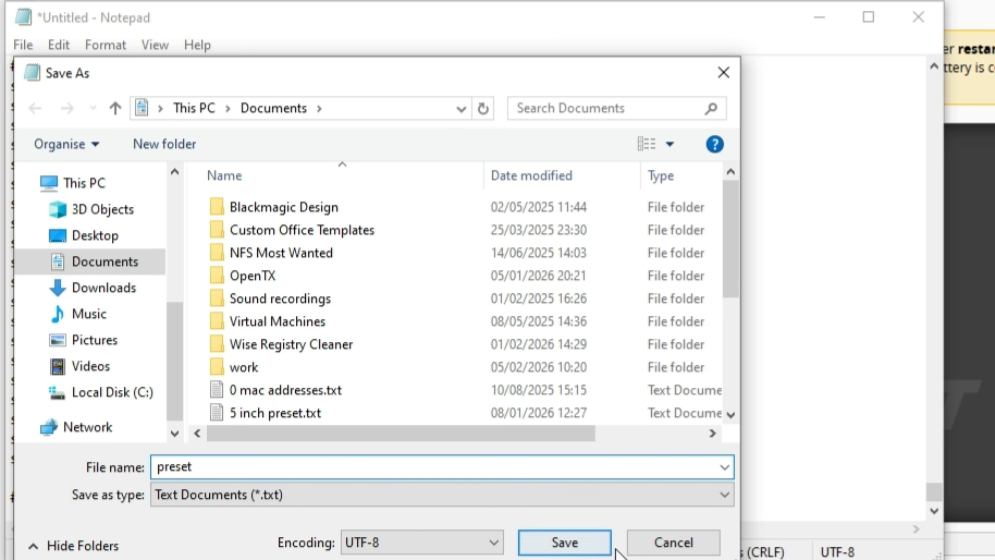
pyautogui.click(680, 543)
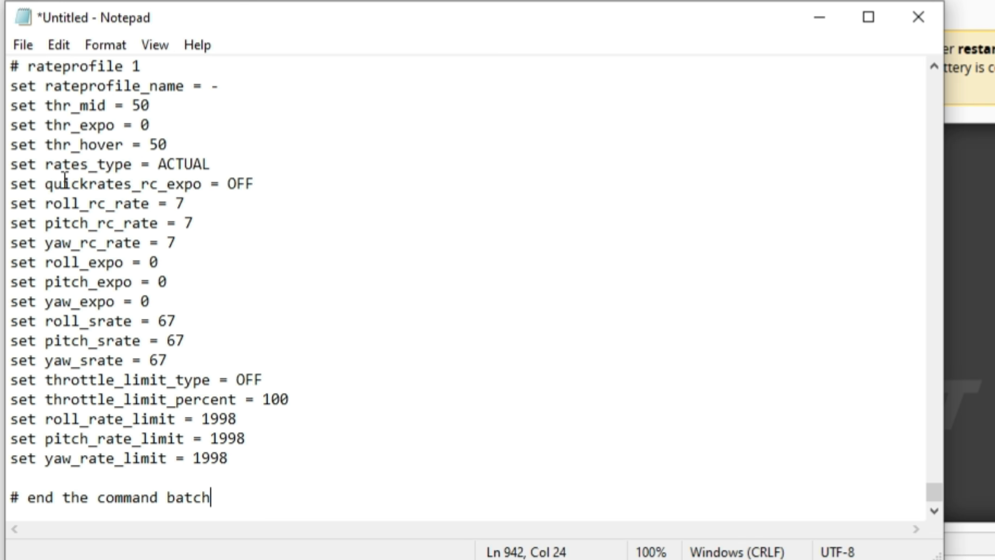
# Select the entire dump text in Notepad and close the document without saving it
pyautogui.click(117, 238)
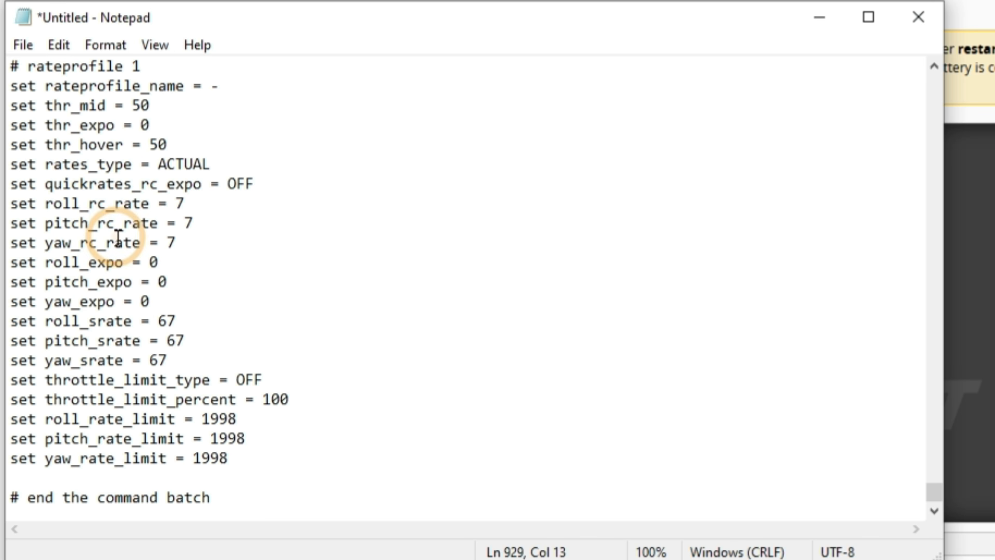
pyautogui.hotkey('ctrl', 'a')
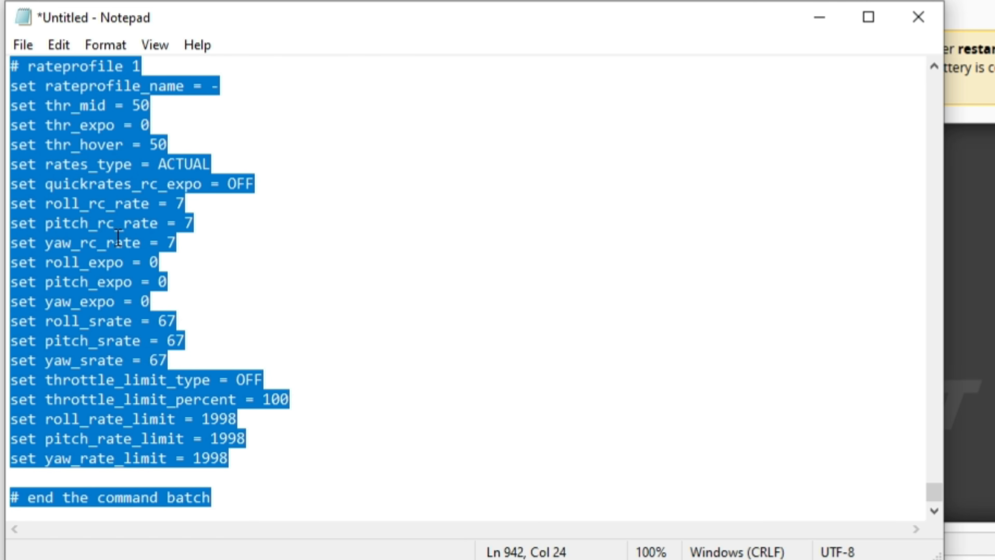
pyautogui.moveTo(934, 492); pyautogui.dragTo(933, 80)
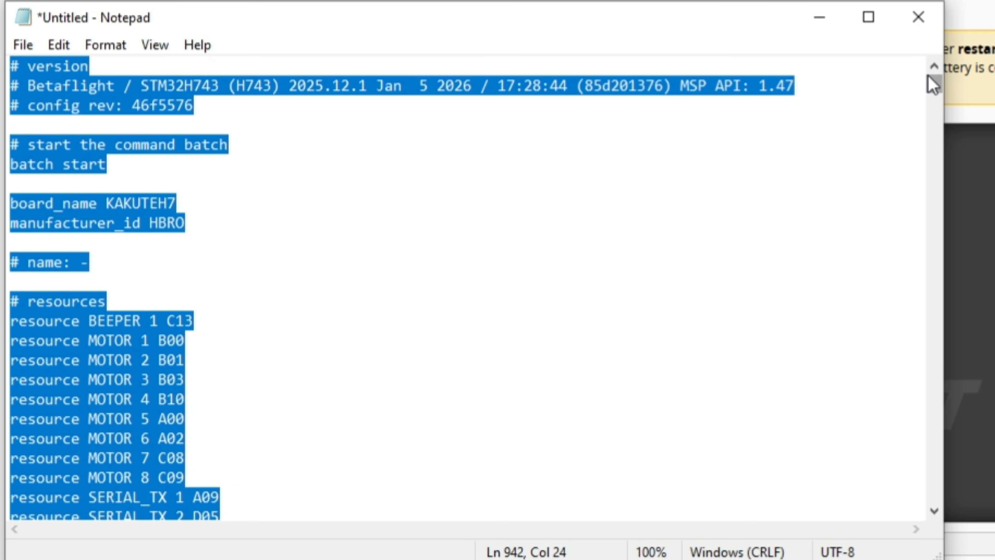
pyautogui.click(917, 25)
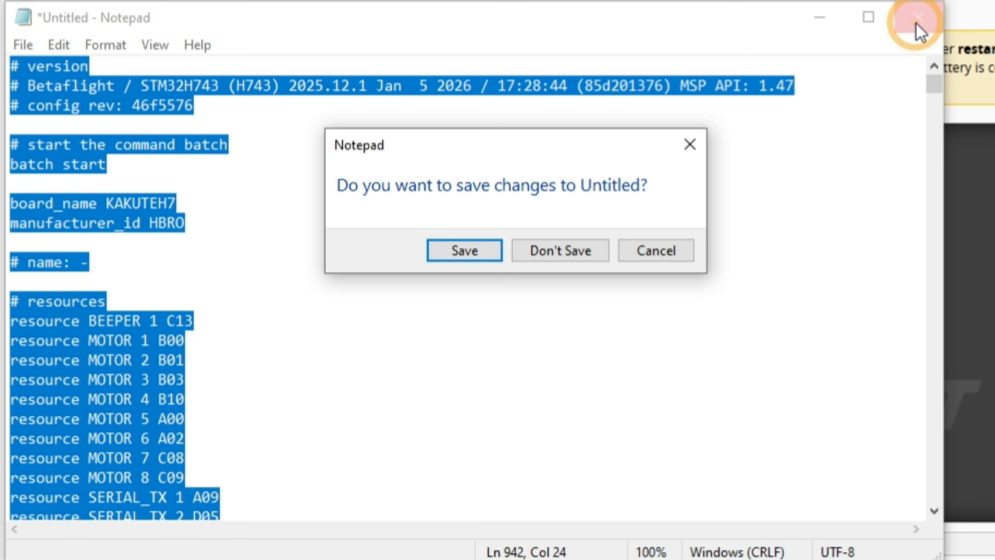
pyautogui.click(567, 257)
# Paste the copied dump into the CLI command line and execute it to restore the configuration
pyautogui.click(226, 543)
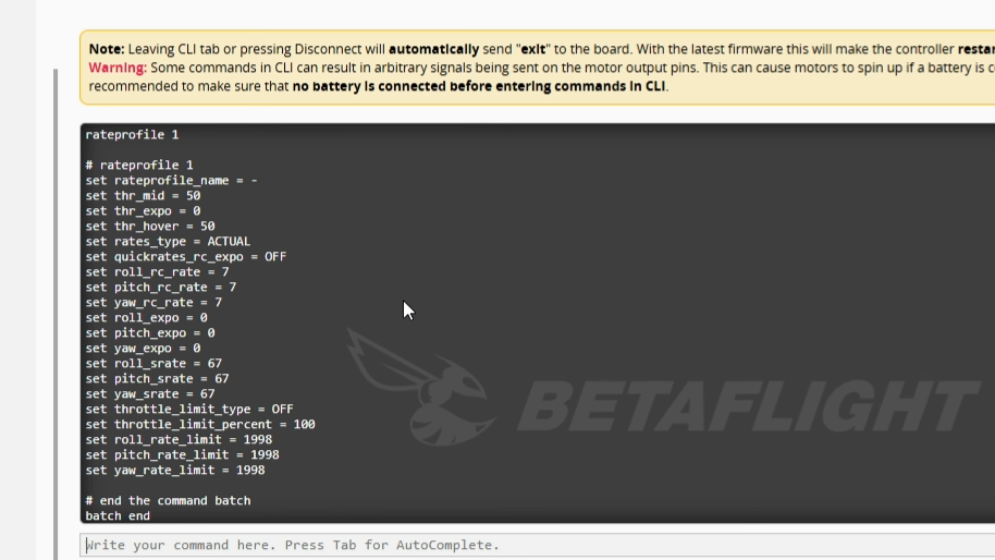
pyautogui.rightClick(122, 549)
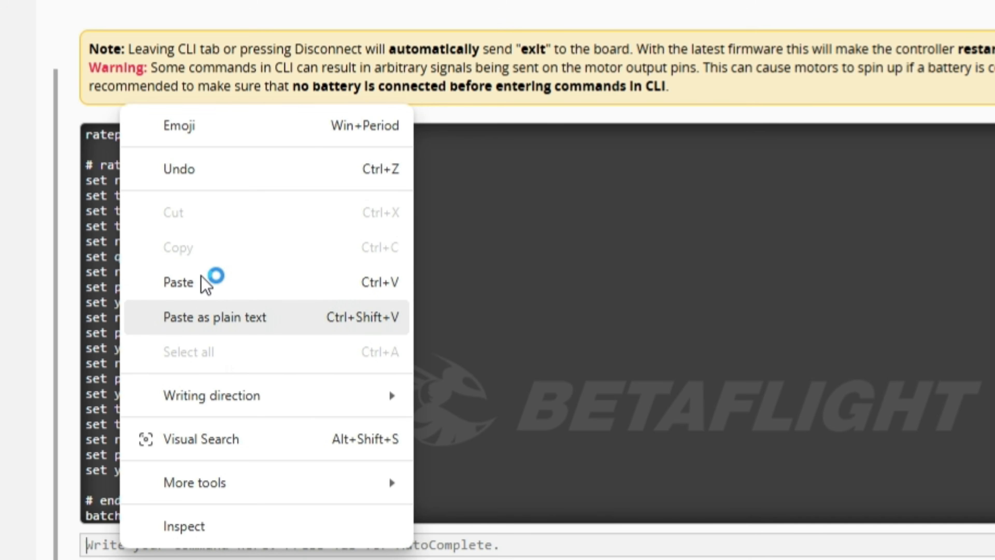
pyautogui.click(206, 284)
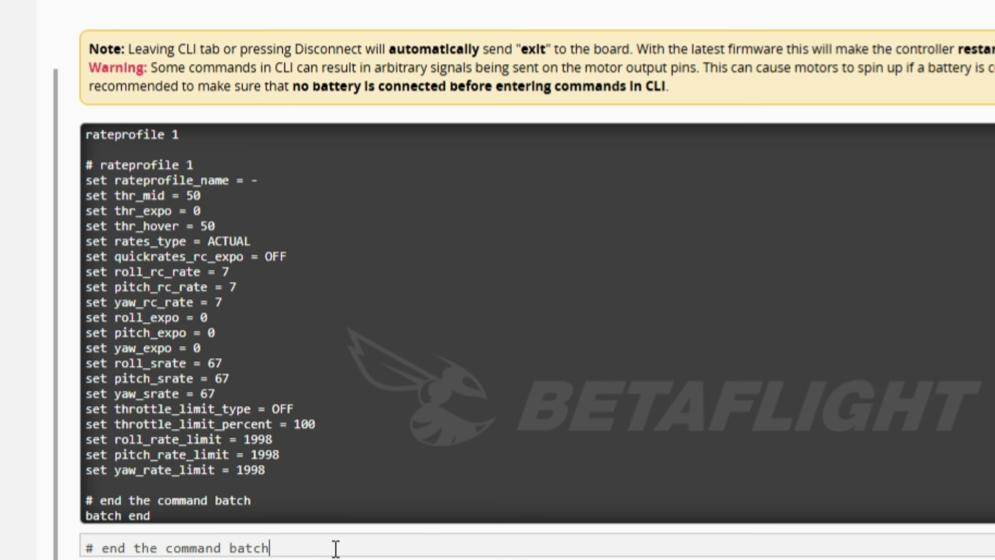
pyautogui.press('Return')
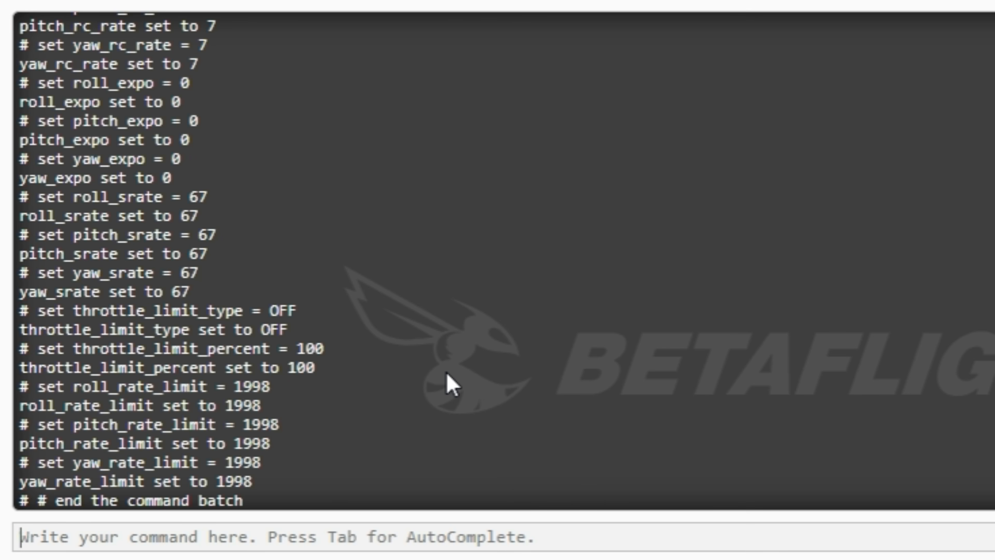
# Run the bind_rx command to put the receiver into binding mode
pyautogui.click(446, 373)
pyautogui.write('ti')
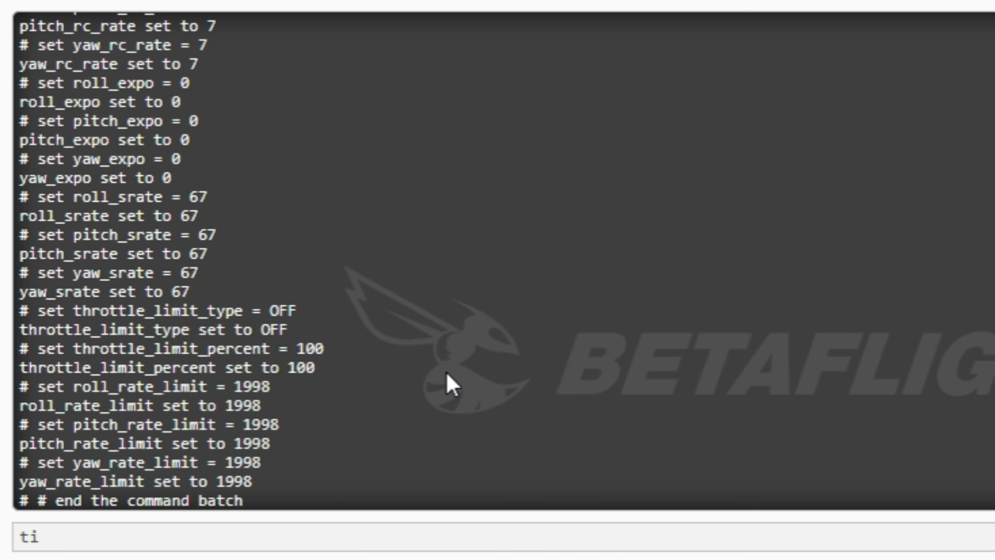
pyautogui.write('nd_rx')
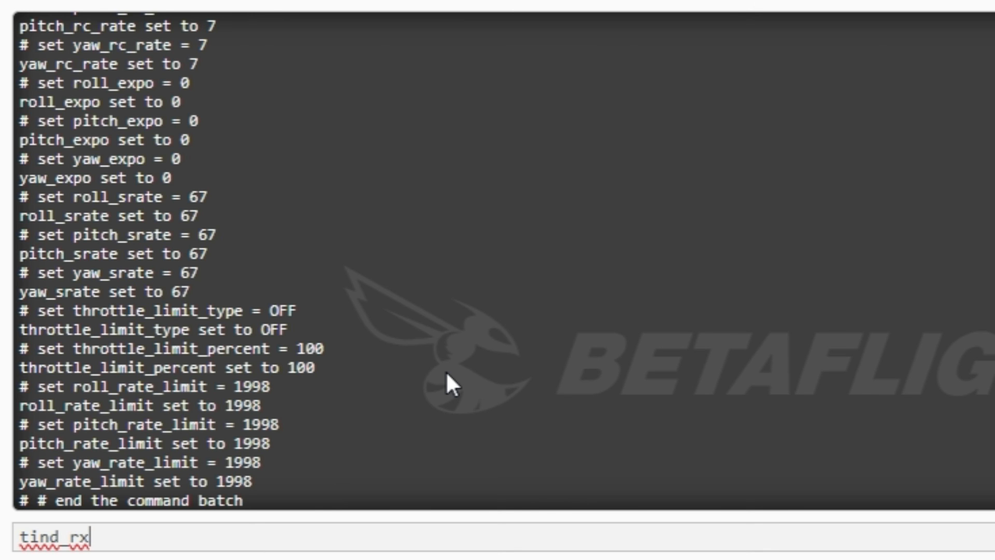
pyautogui.click(26, 537)
pyautogui.press('BackSpace')
pyautogui.write('b')
pyautogui.press('Return')
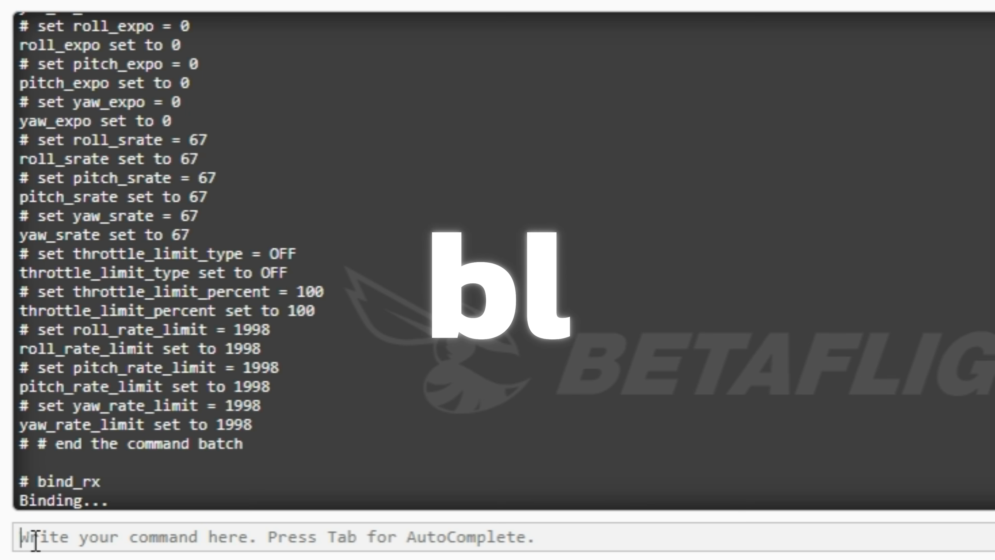
pyautogui.write('bl')
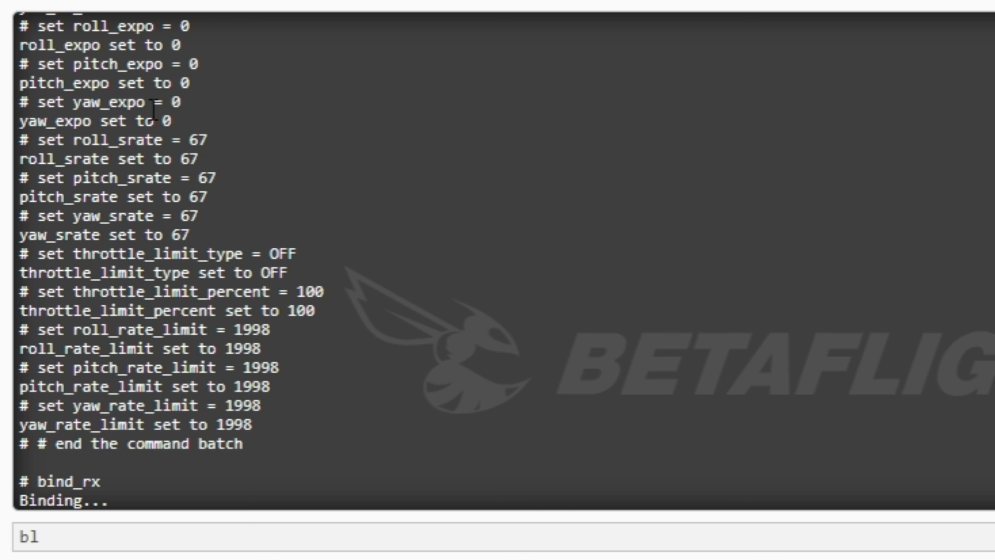
pyautogui.press('BackSpace')
pyautogui.press('BackSpace')
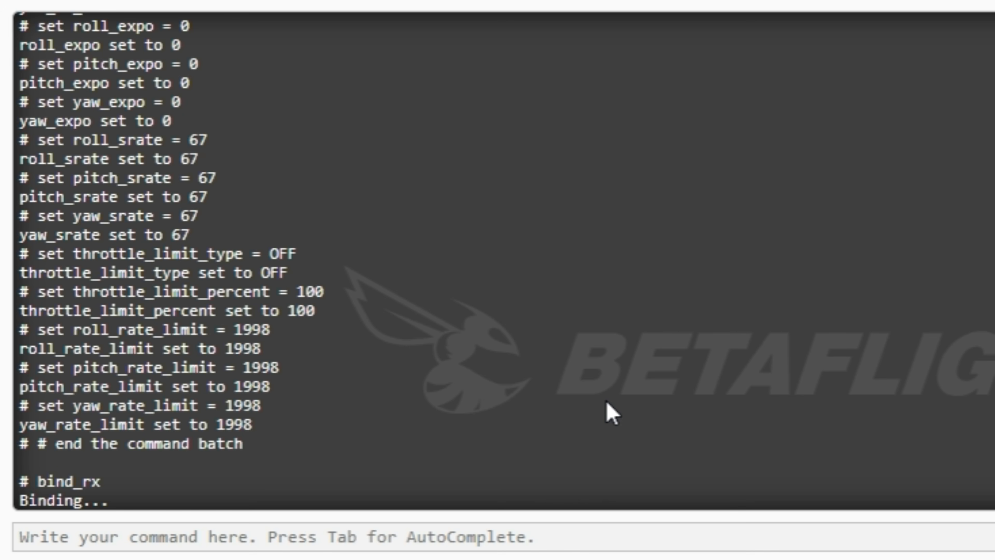
# Run the tasks command to list the flight controller's running tasks and their load
pyautogui.write('task')
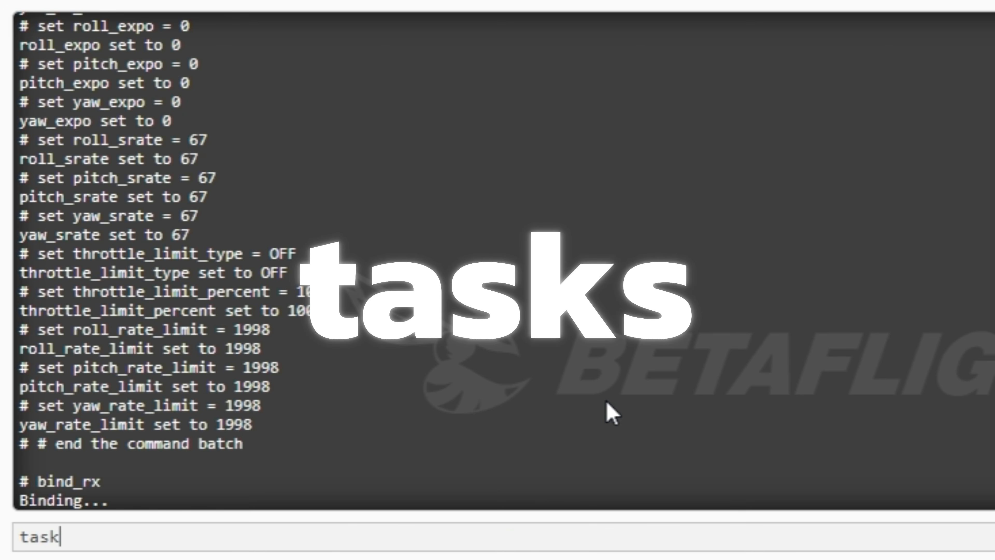
pyautogui.write('s')
pyautogui.press('Return')
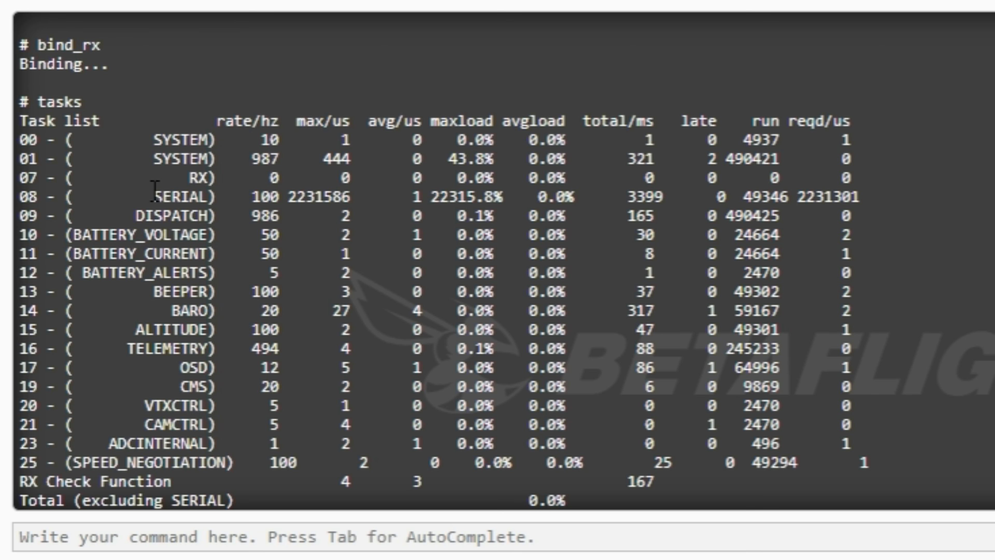
# Run the diff command and review the changed settings it lists, including the acc_limit line under profile 1
pyautogui.write('diff')
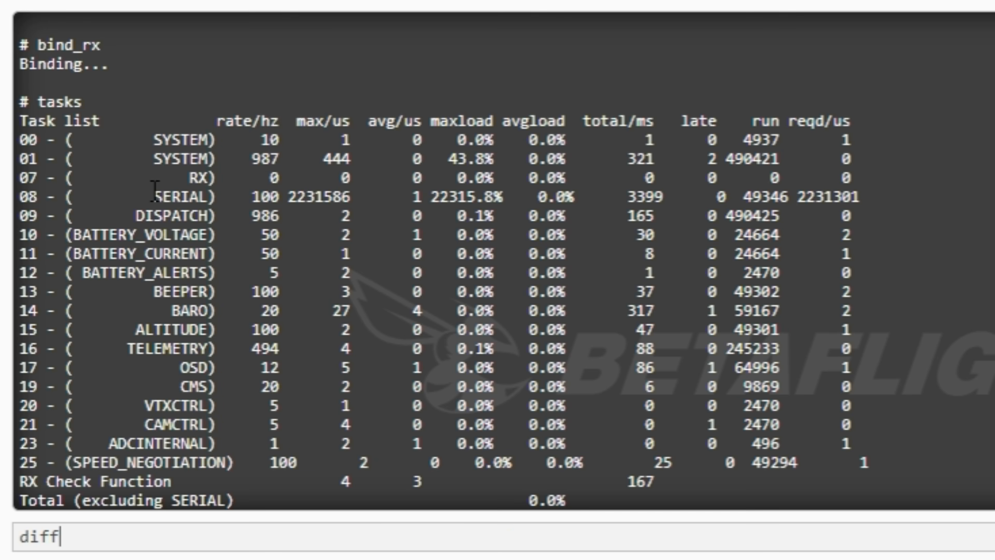
pyautogui.press('Return')
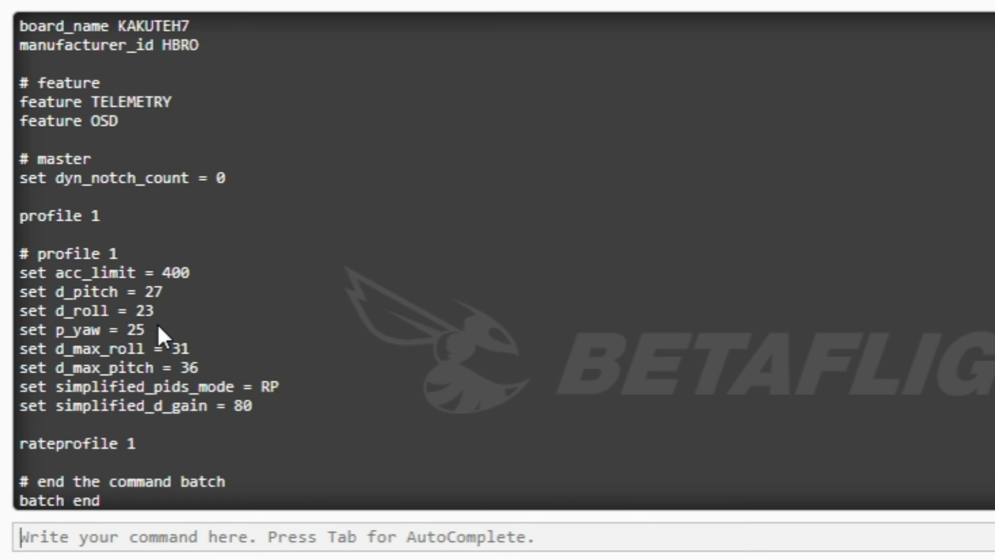
pyautogui.click(263, 419)
pyautogui.click(192, 272)
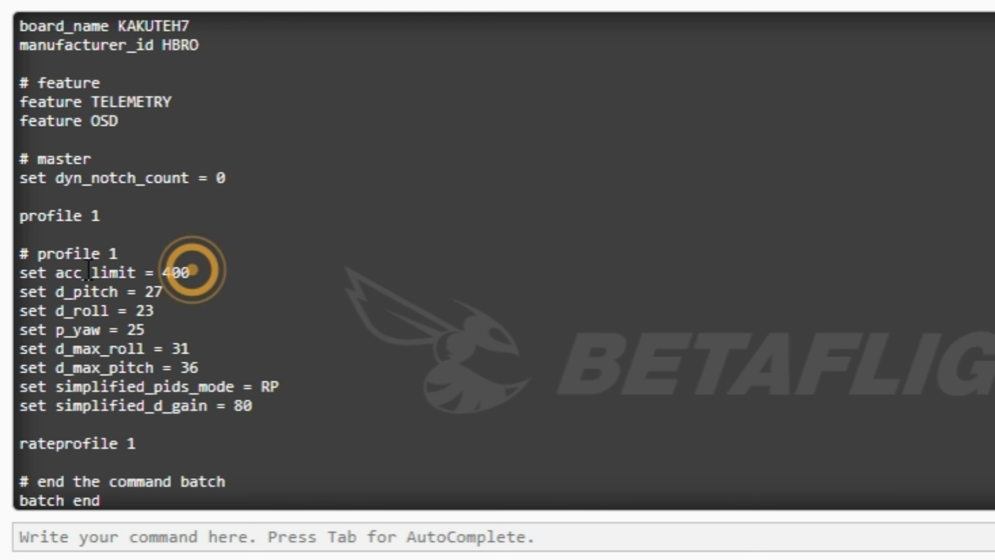
pyautogui.click(24, 274)
pyautogui.hotkey('ctrl', 'shift', 'Home')
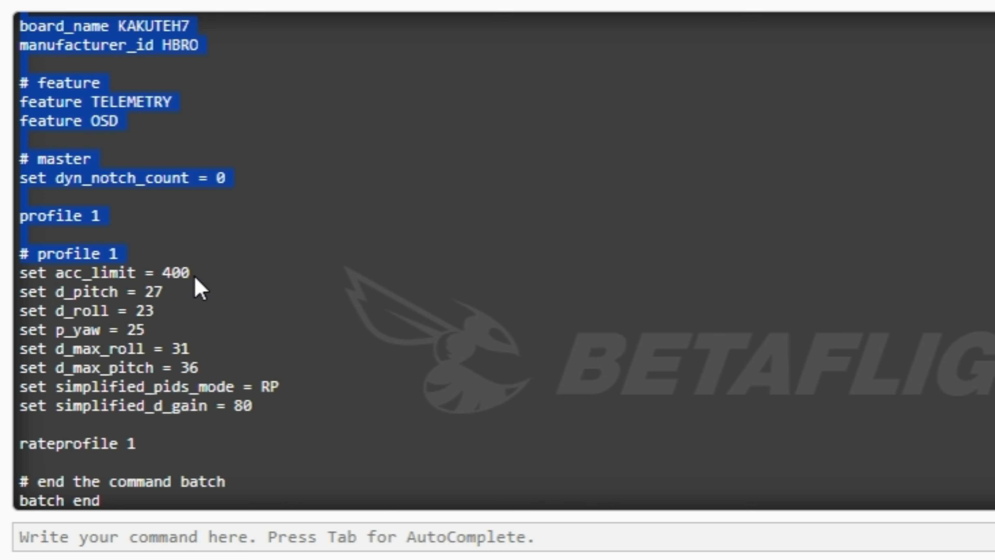
pyautogui.click(192, 272)
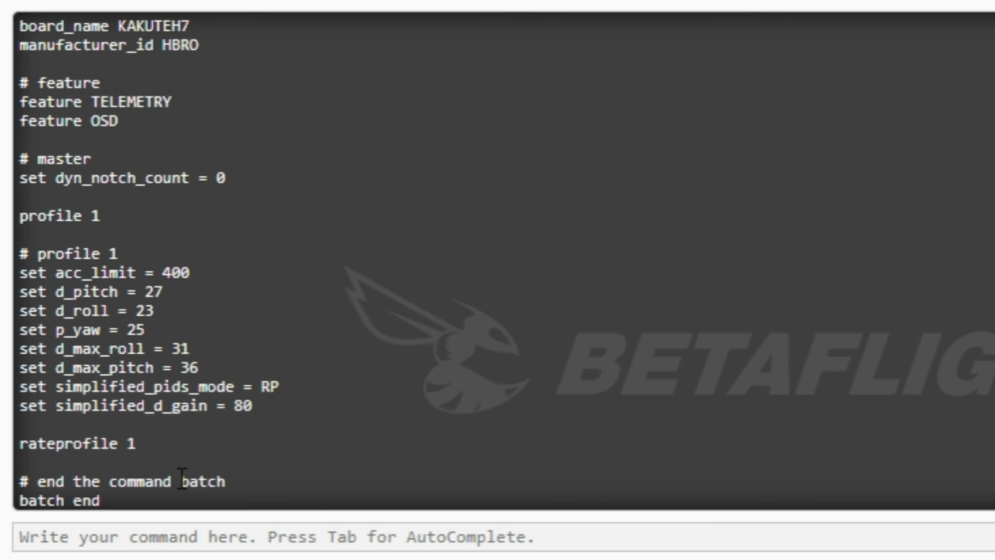
# Run the diff all command and review the changed settings across all profiles and rate profiles
pyautogui.click(182, 536)
pyautogui.click(182, 536)
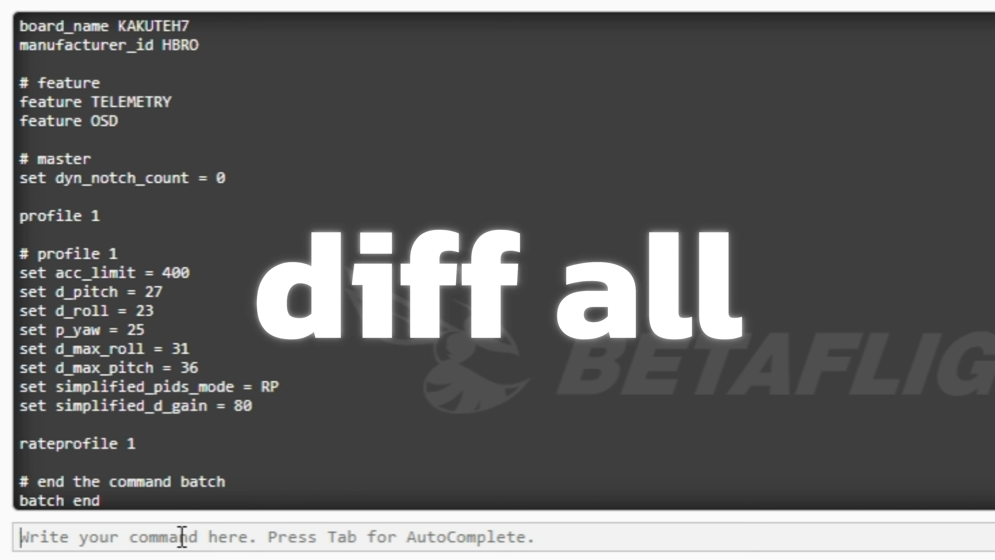
pyautogui.write('diff all')
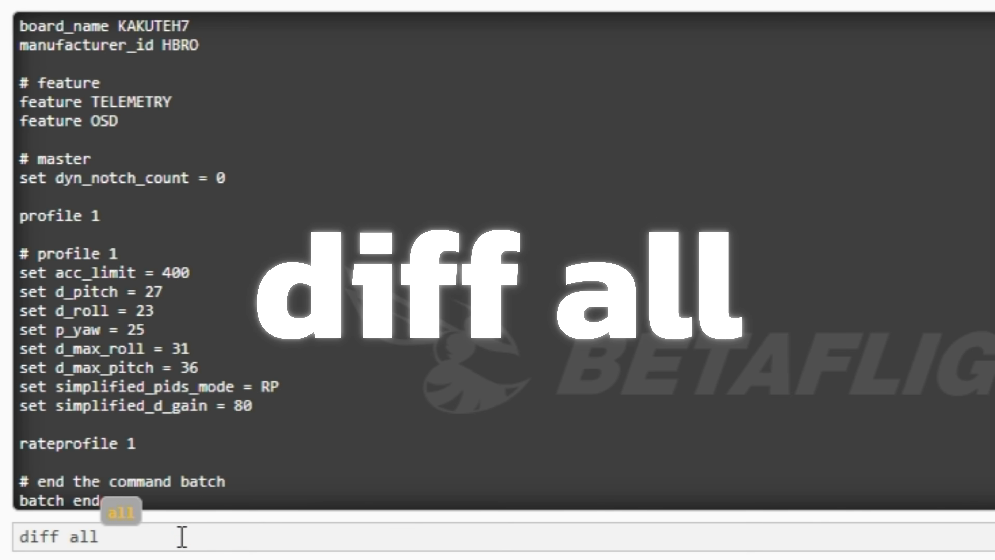
pyautogui.press('Return')
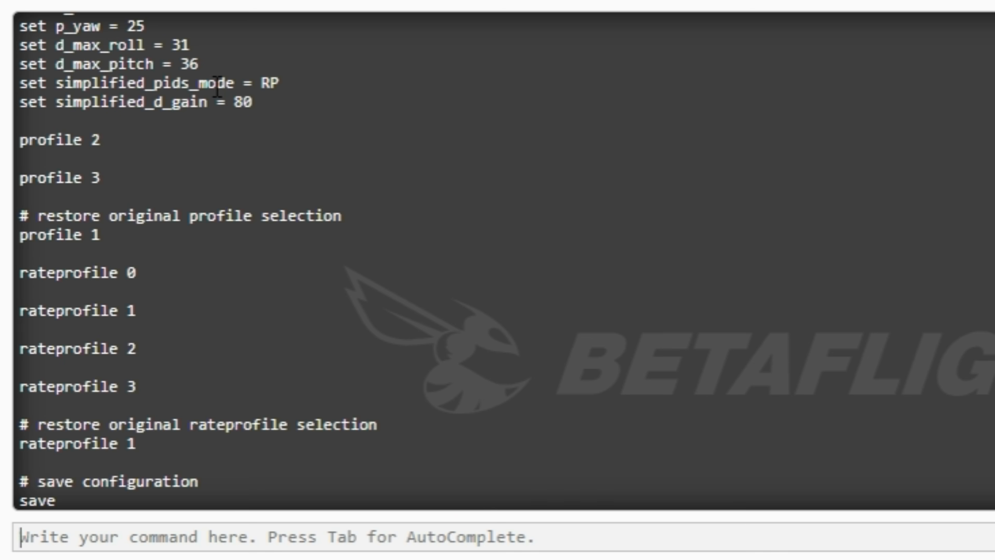
pyautogui.scroll(7, 211, 315)
pyautogui.scroll(-3, 238, 314)
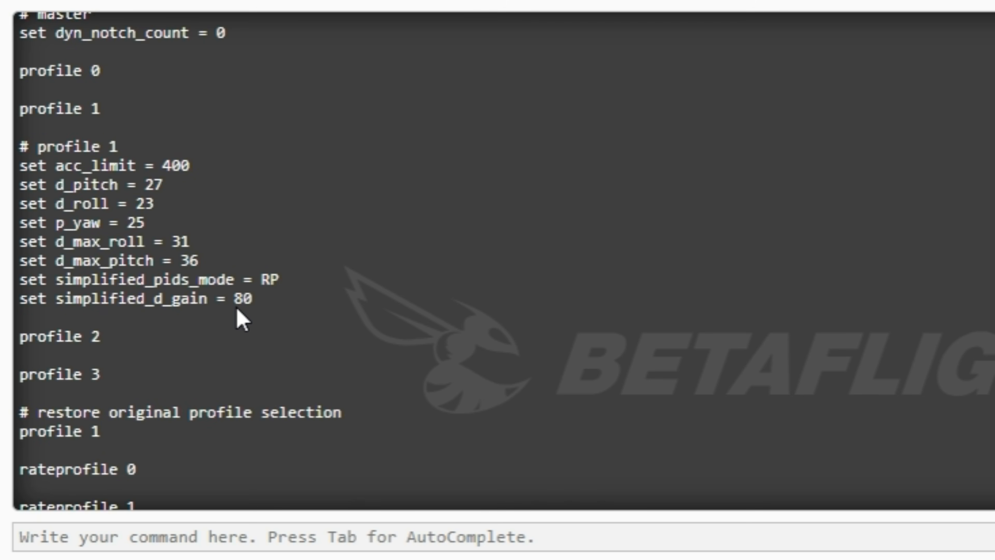
pyautogui.scroll(-3, 237, 316)
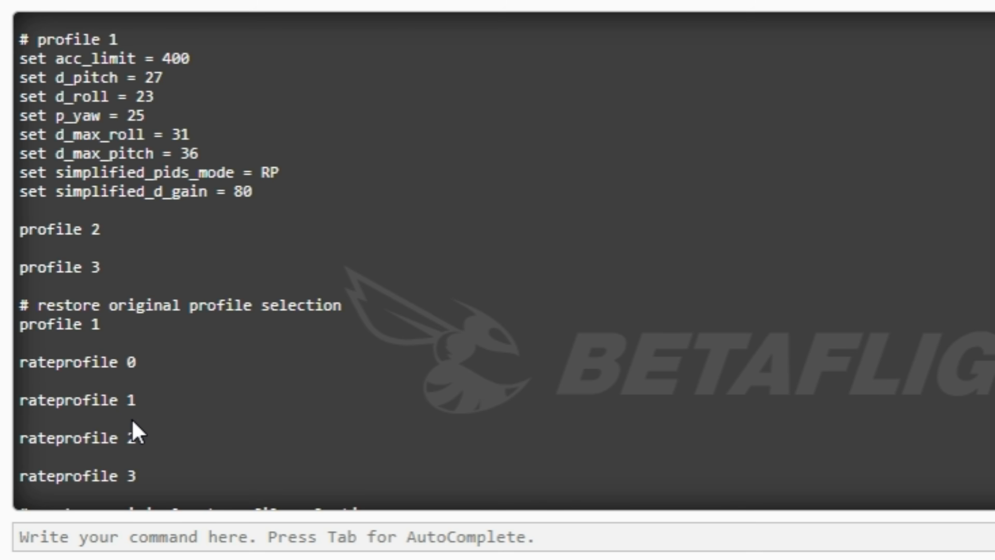
pyautogui.click(260, 195)
pyautogui.scroll(-1, 174, 468)
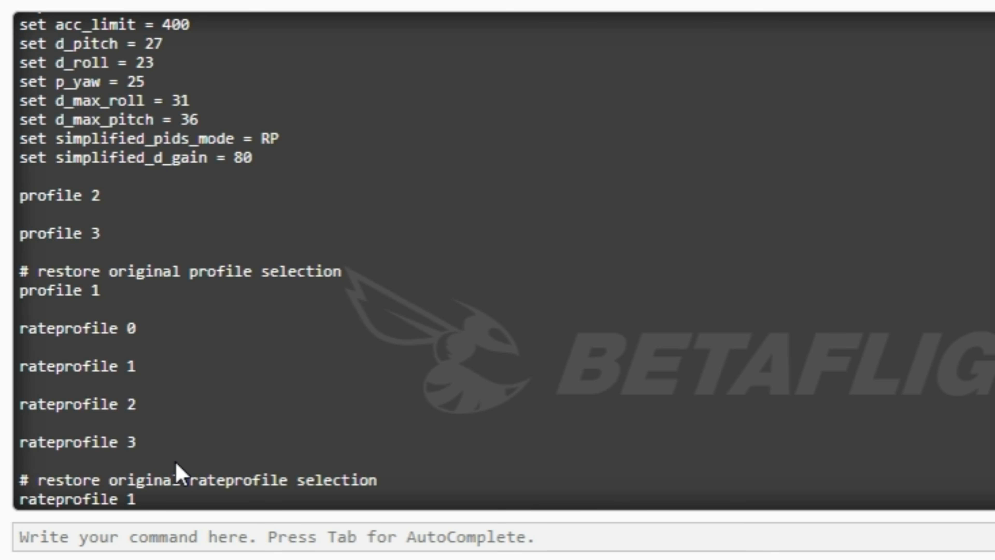
# Run the exit command to leave the CLI without saving and reboot the flight controller
pyautogui.click(103, 534)
pyautogui.write('exit')
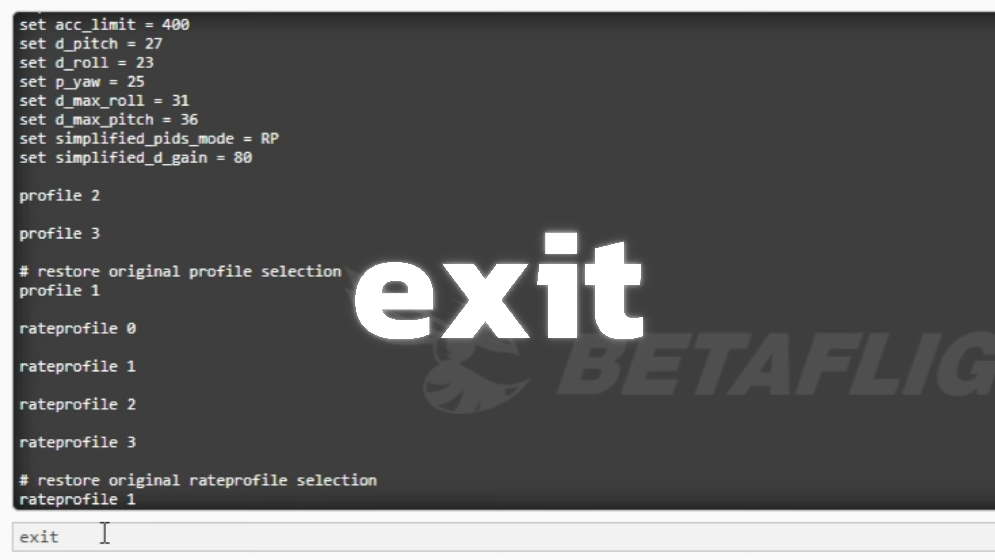
pyautogui.press('Return')
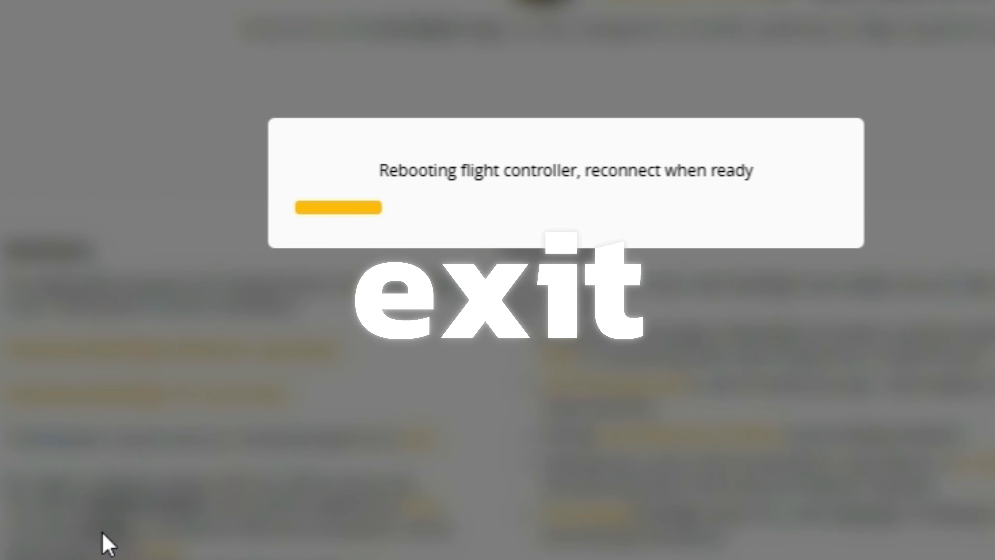